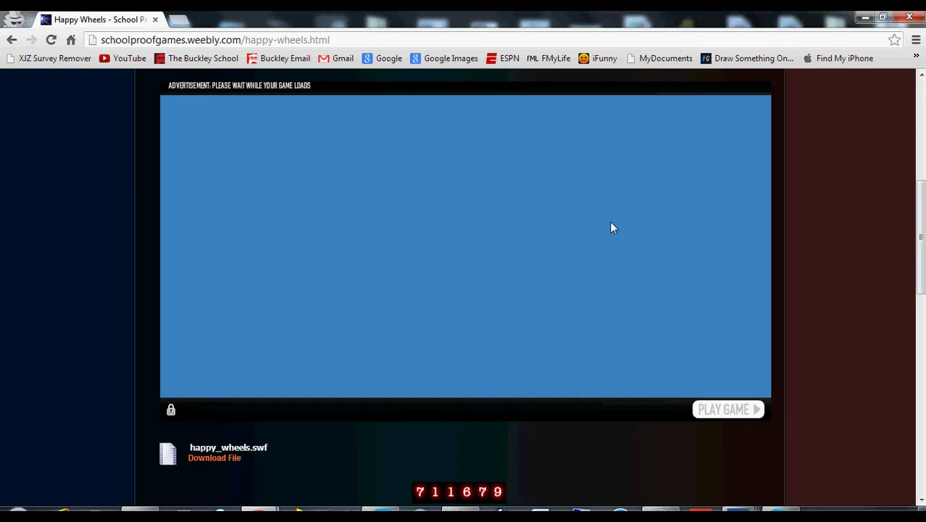
scroll(612, 228, "up", 5)
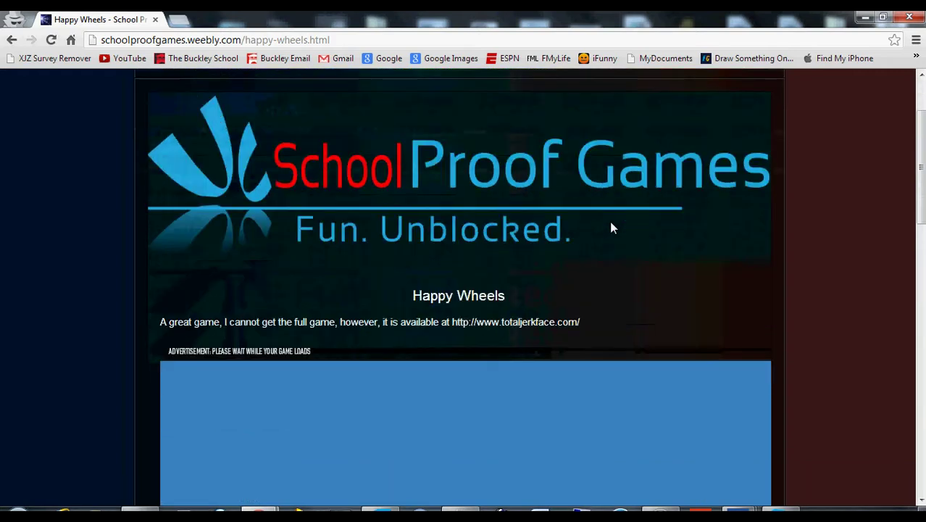
scroll(612, 227, "down", 3)
scroll(612, 228, "down", 3)
scroll(612, 227, "up", 3)
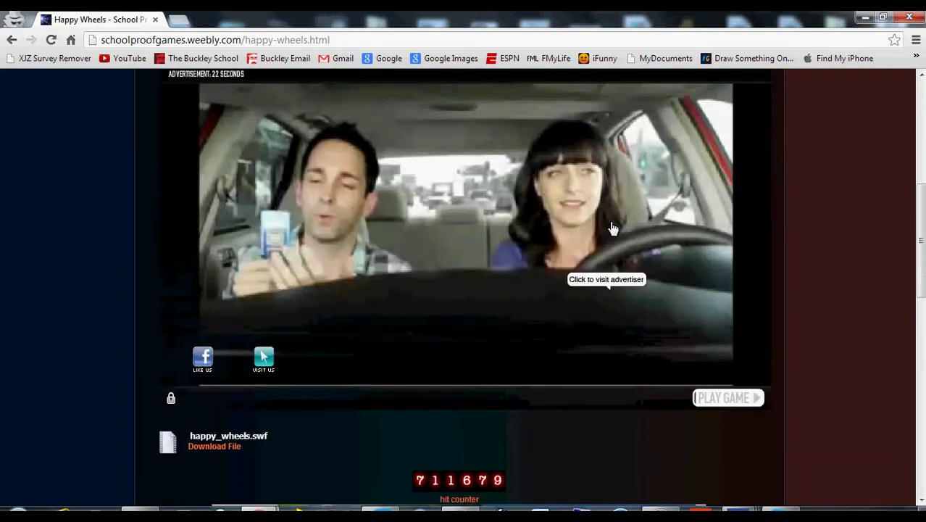
scroll(613, 228, "down", 1)
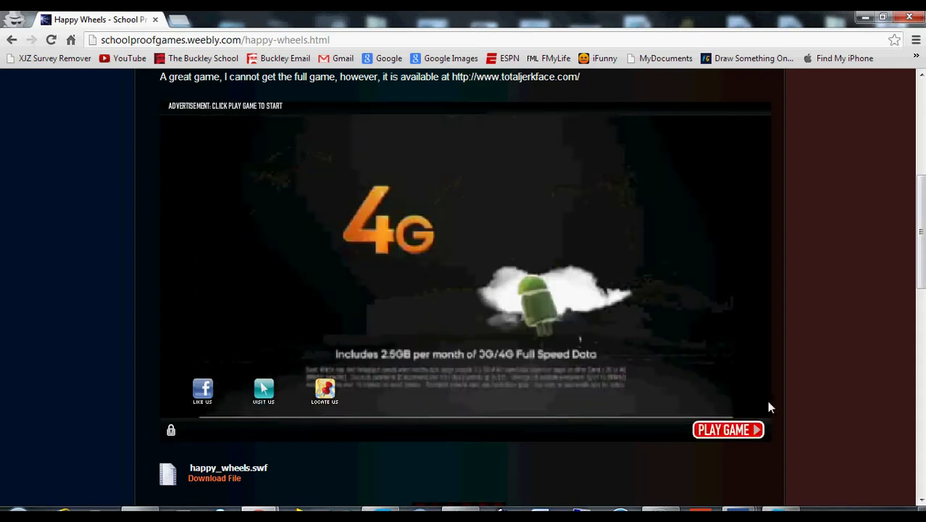
Choose PLAY GAME once the pre-game advertisement finishes.
left_click(727, 430)
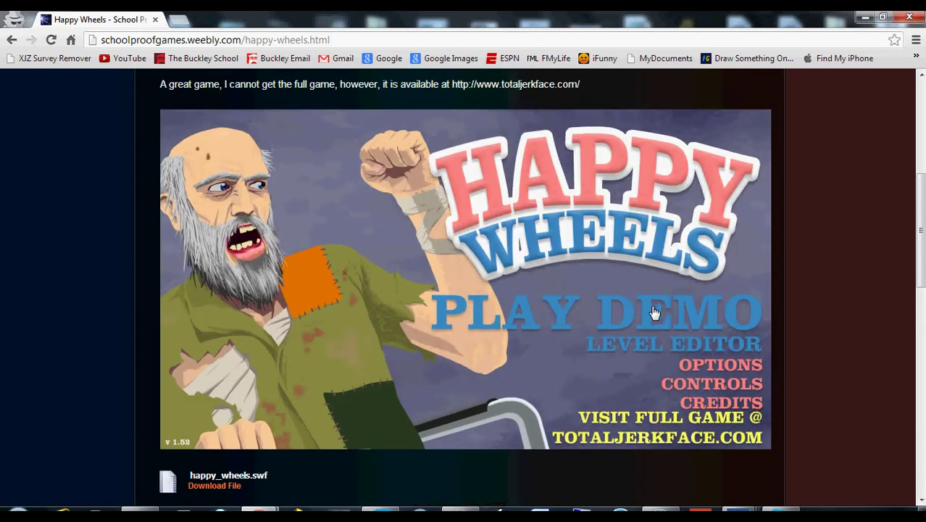
scroll(654, 312, "up", 4)
scroll(654, 311, "down", 1)
scroll(654, 312, "down", 3)
scroll(654, 312, "down", 1)
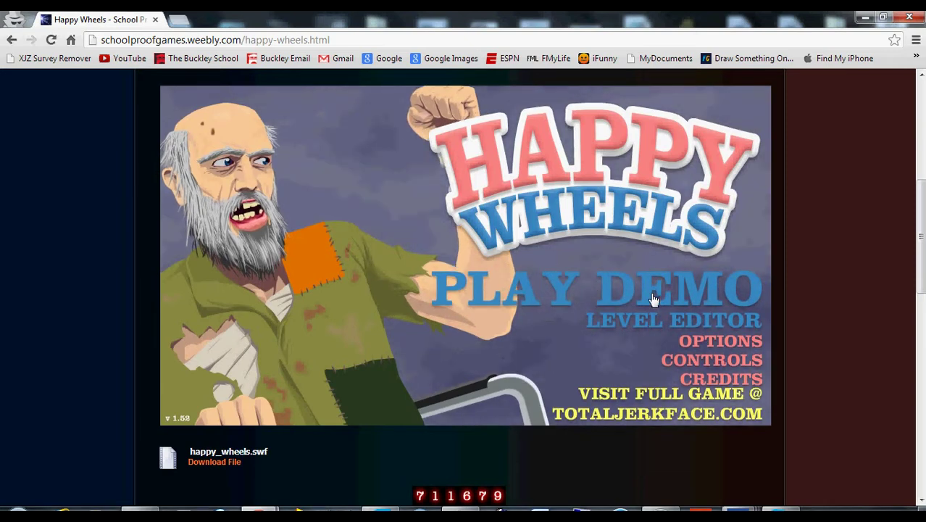
Open the demo's Obstacle Course? level and start it as the Segway rider.
left_click(654, 298)
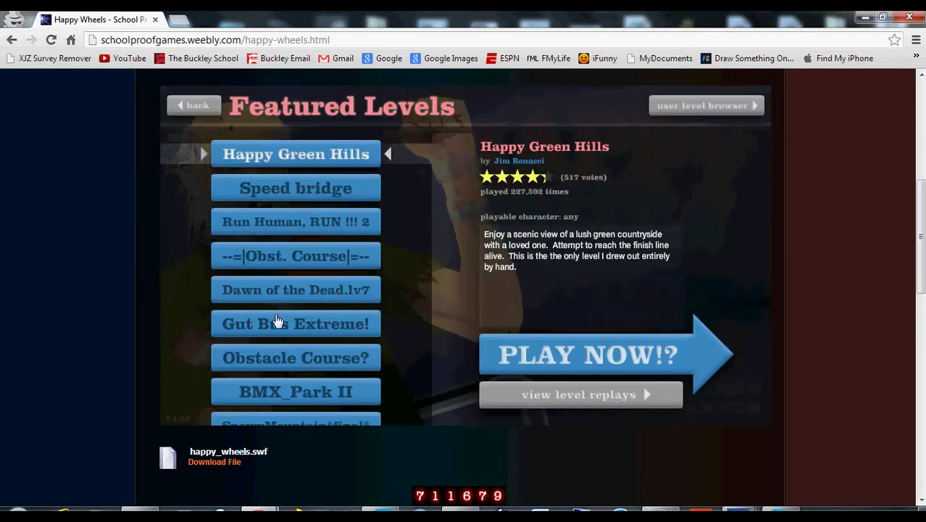
scroll(275, 326, "down", 2)
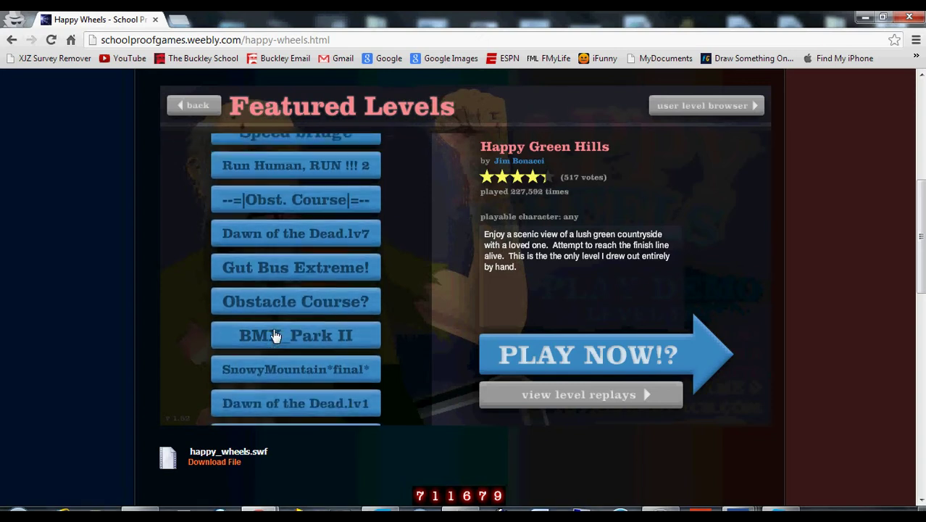
left_click(251, 292)
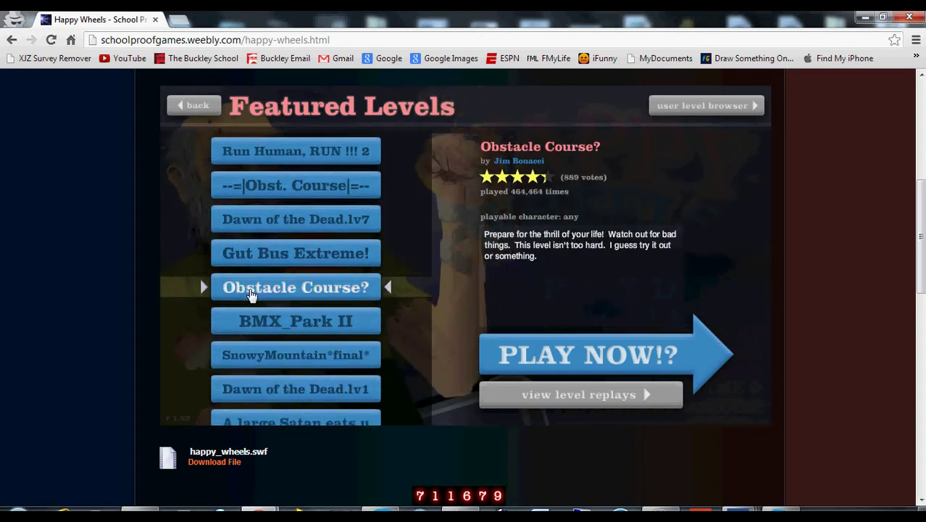
left_click(600, 348)
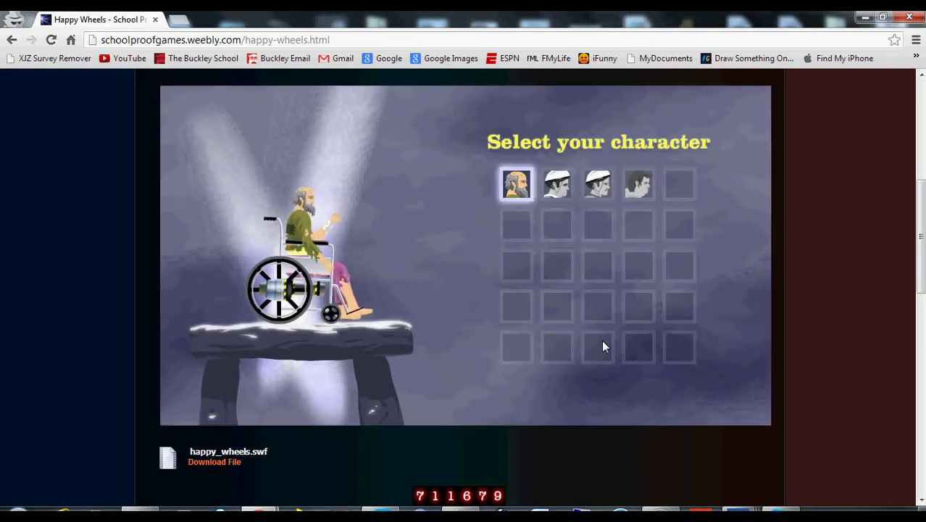
left_click(556, 184)
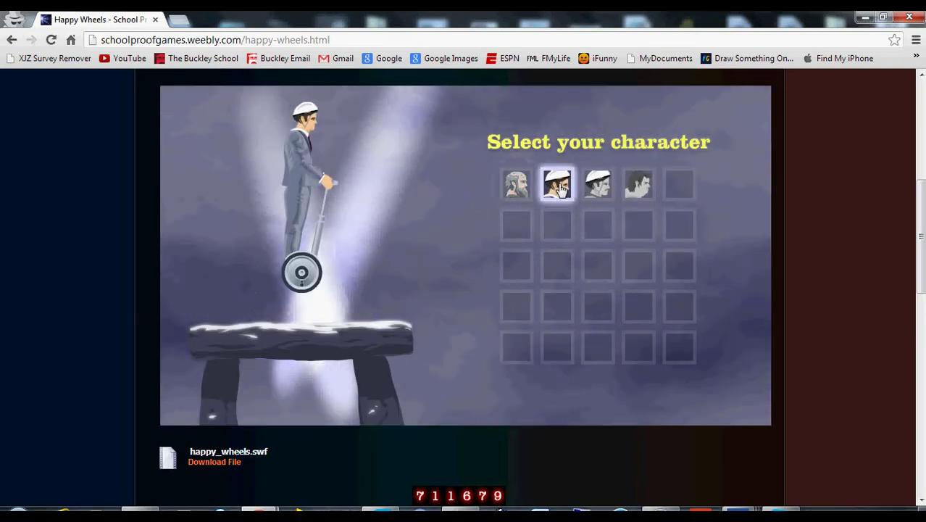
double_click(556, 184)
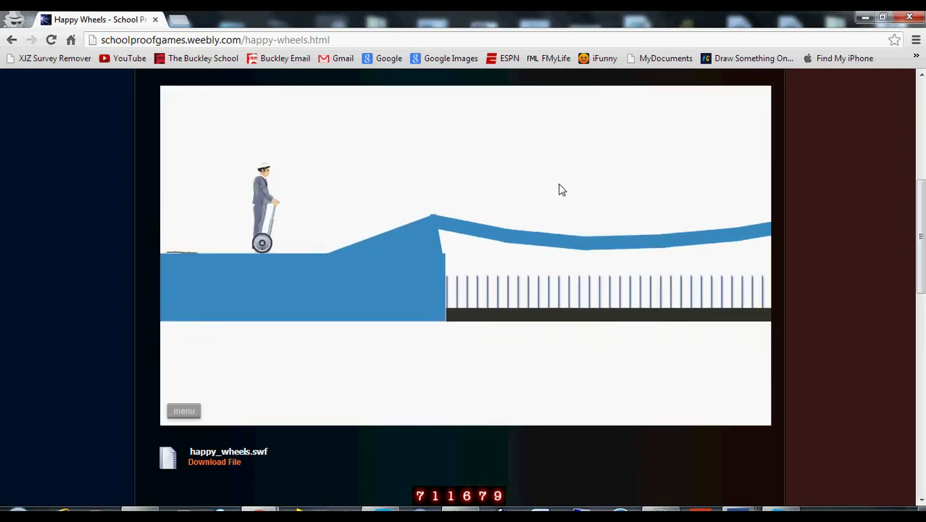
Quit to featured levels and relaunch Obstacle Course? as the bicycle dad with child.
left_click(184, 410)
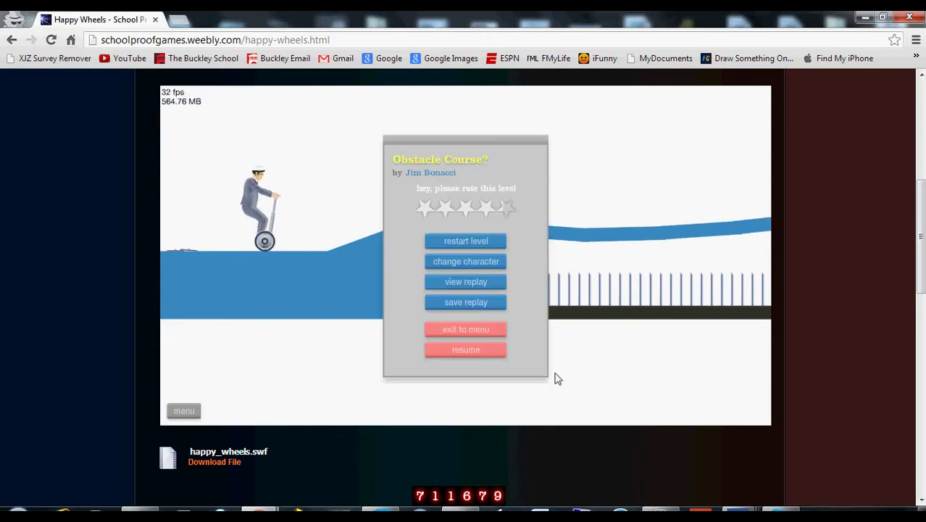
left_click(460, 330)
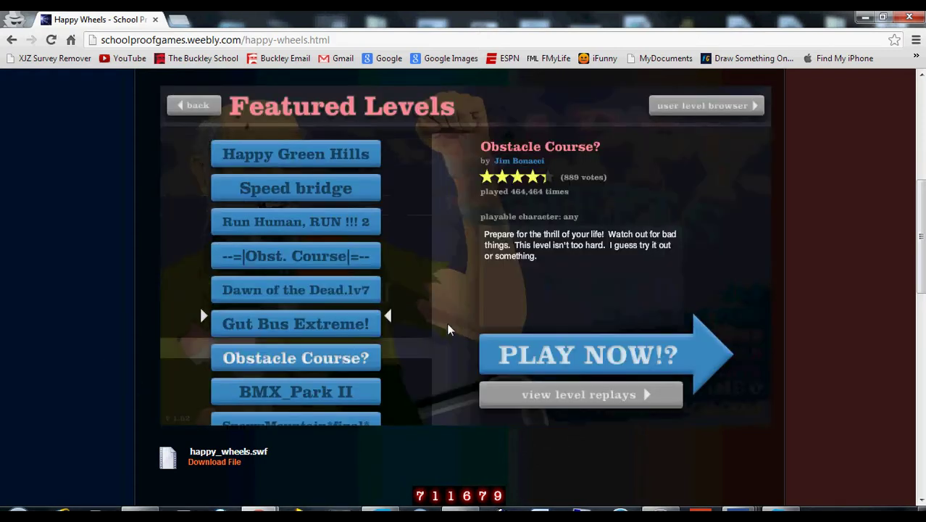
left_click(566, 348)
left_click(639, 184)
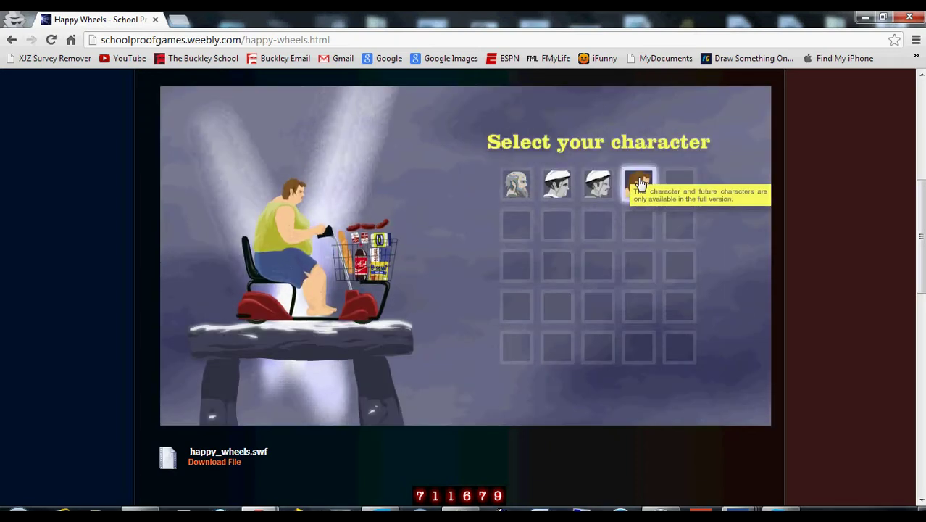
left_click(599, 182)
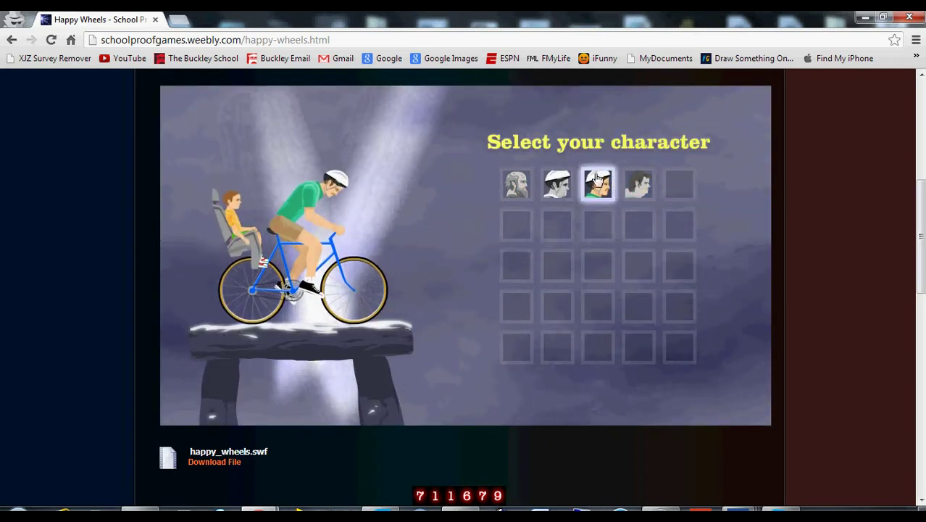
left_click(598, 178)
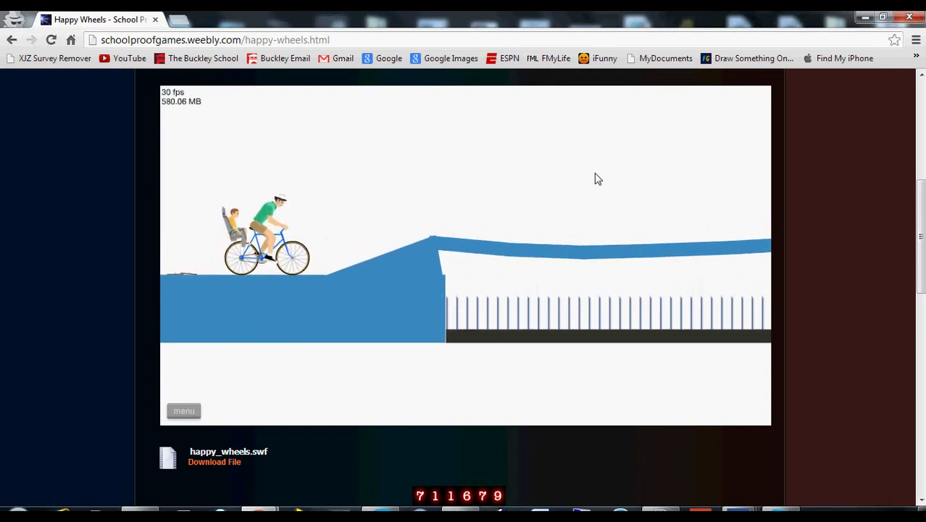
Pedal up the ramp, restart after crashing, then switch to the image-search tab.
key("Up")
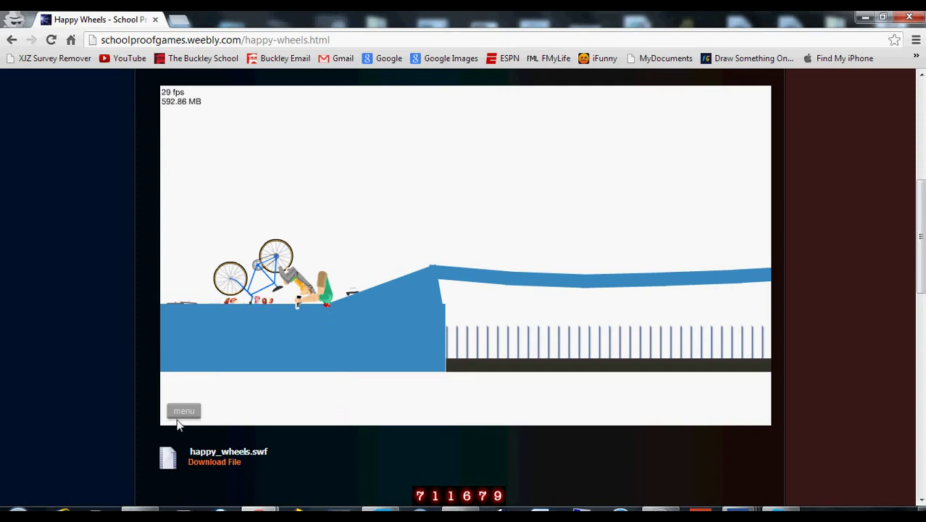
key("z")
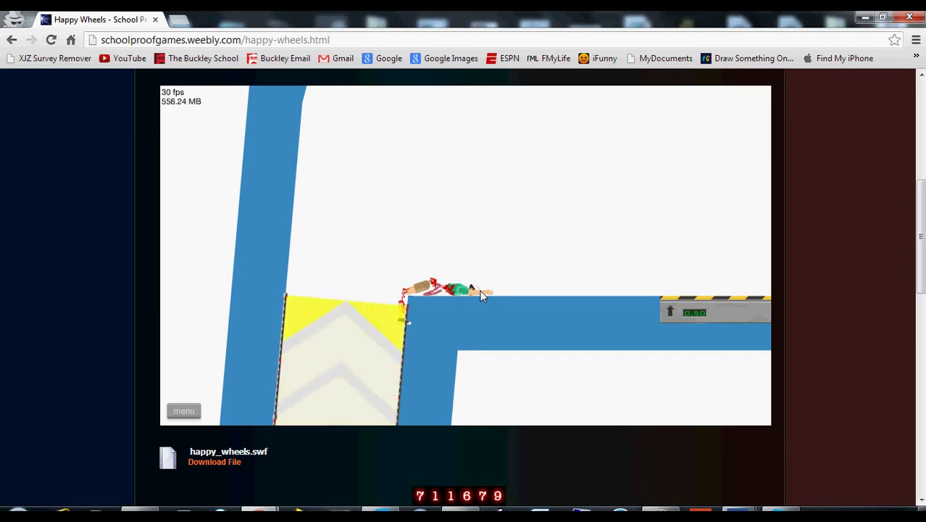
key("ctrl+Tab")
scroll(342, 269, "down", 5)
scroll(343, 272, "down", 5)
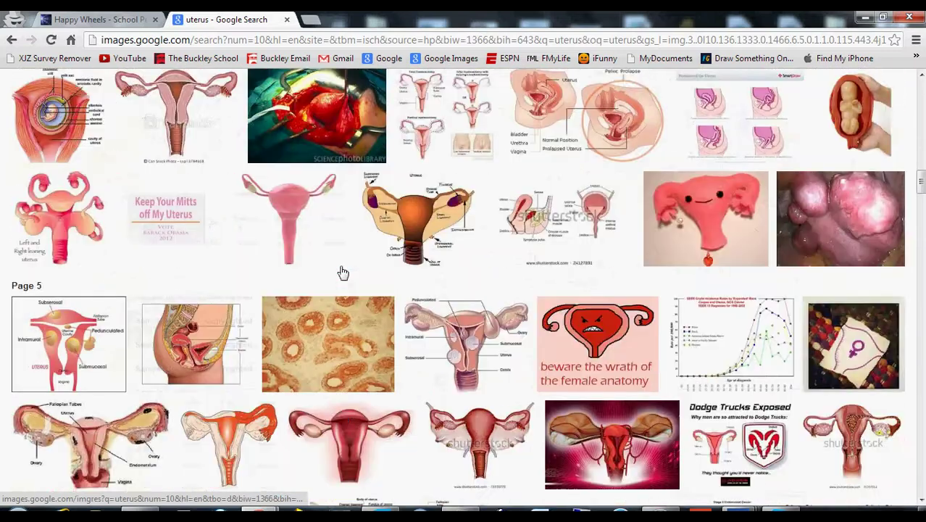
scroll(343, 271, "up", 5)
key("ctrl+Tab")
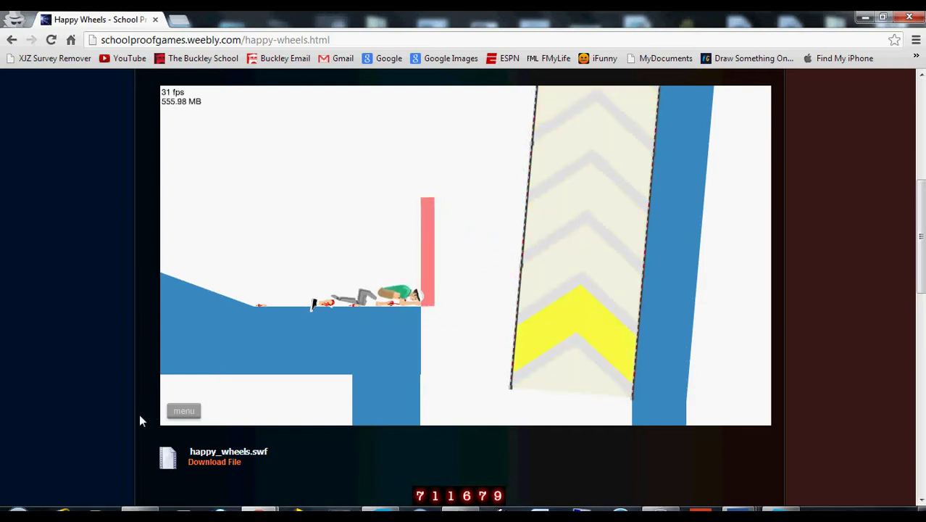
Pause and restart the level, then ride toward the ramp again.
left_click(183, 411)
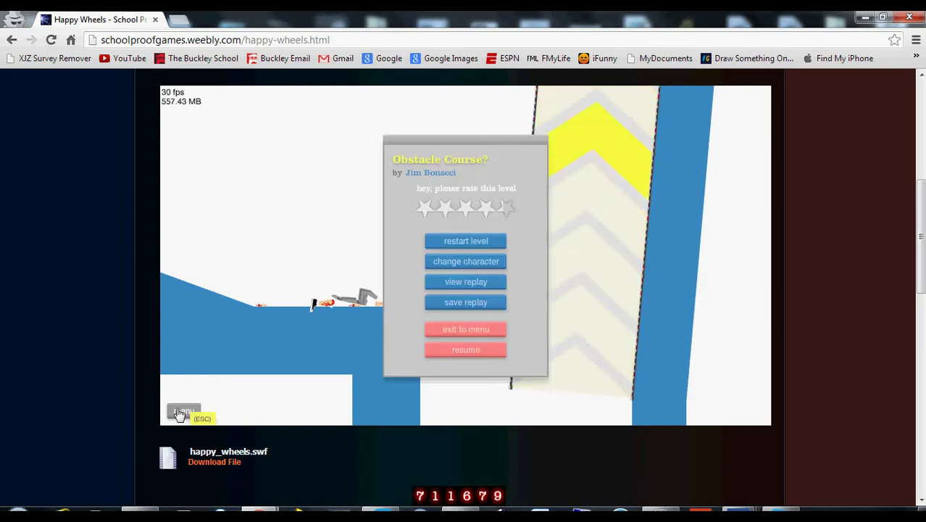
key("Escape")
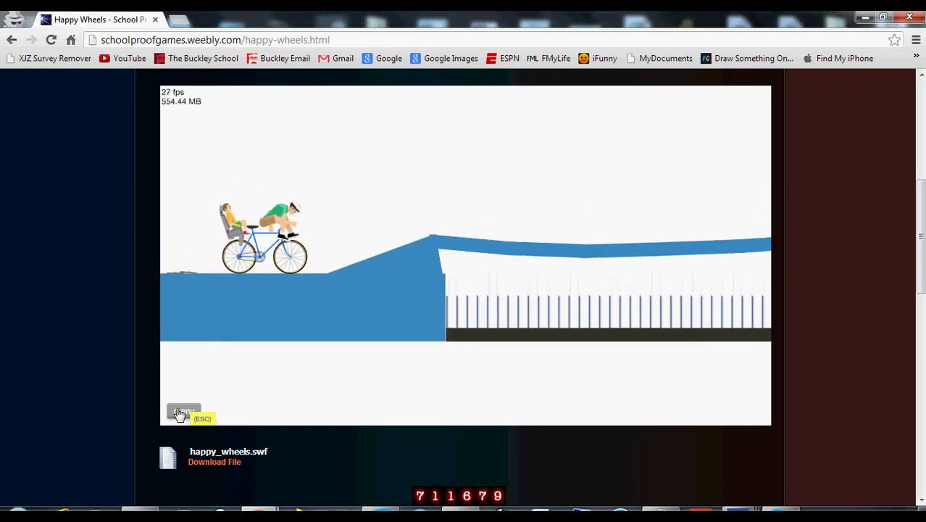
key("z")
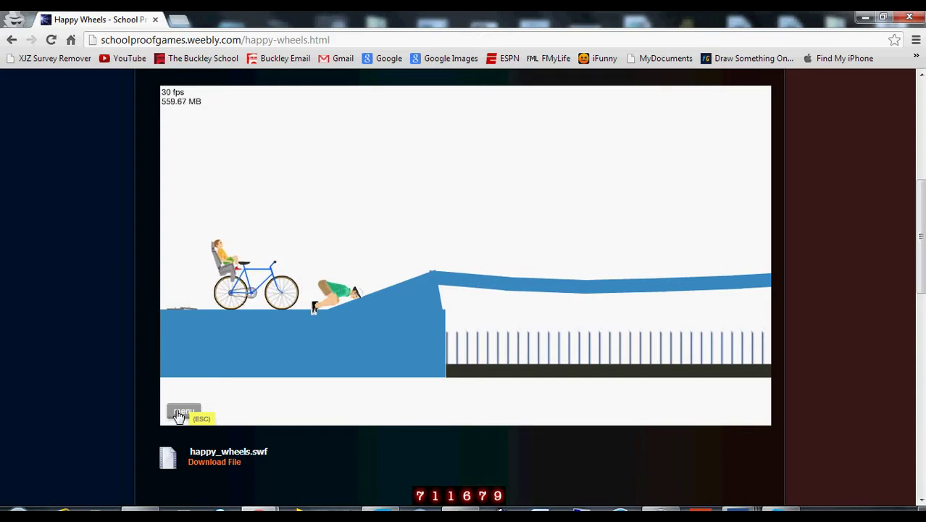
Exit to featured levels and relaunch Obstacle Course? with the bicycle dad.
left_click(179, 415)
left_click(461, 332)
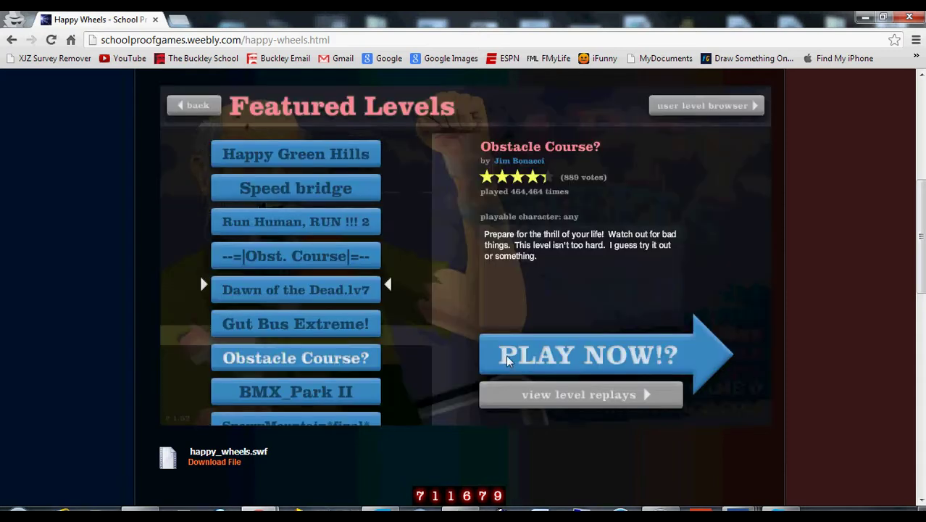
left_click(550, 353)
left_click(596, 186)
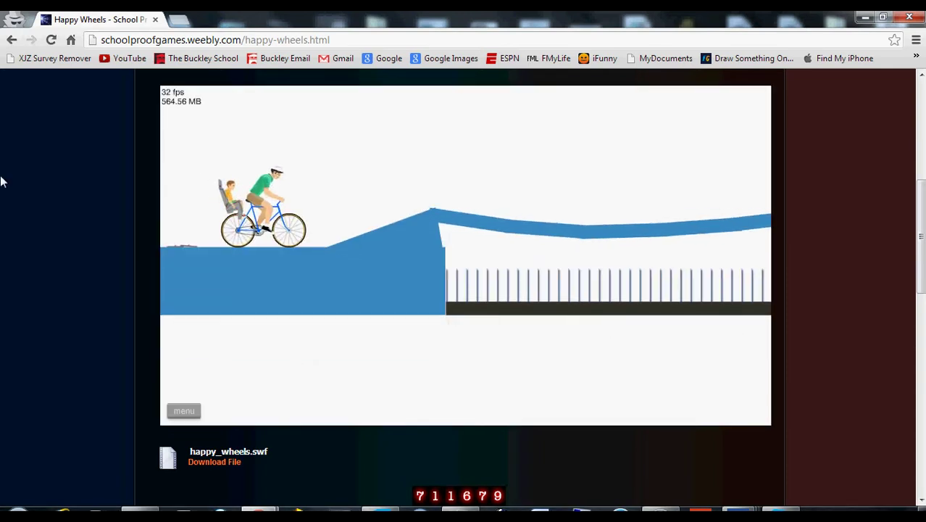
Pedal off, reverse the crashed bike left, then restart with a fresh rider.
key("Up")
key("Left")
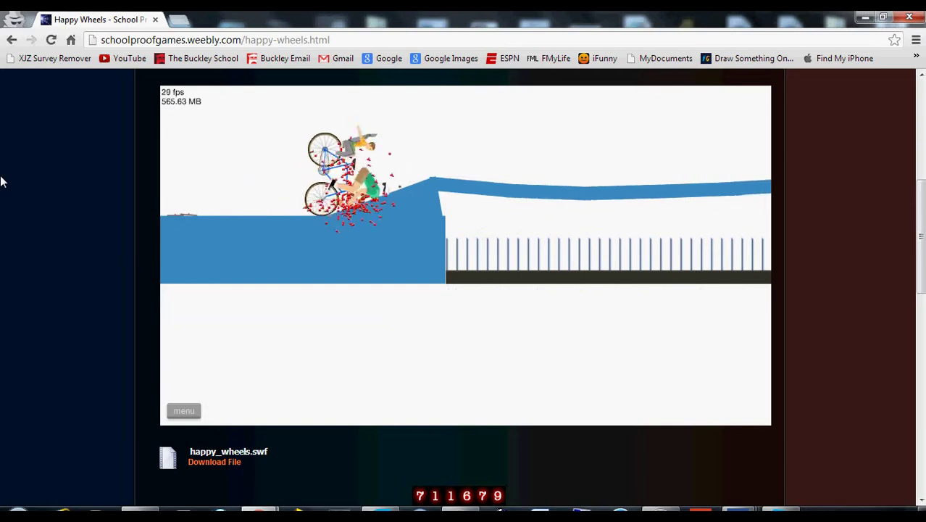
key("Left")
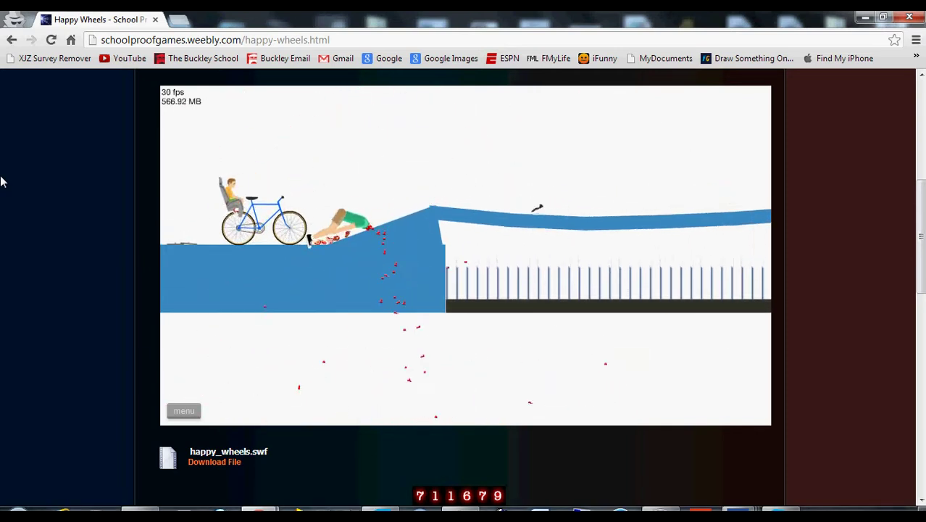
key("Left")
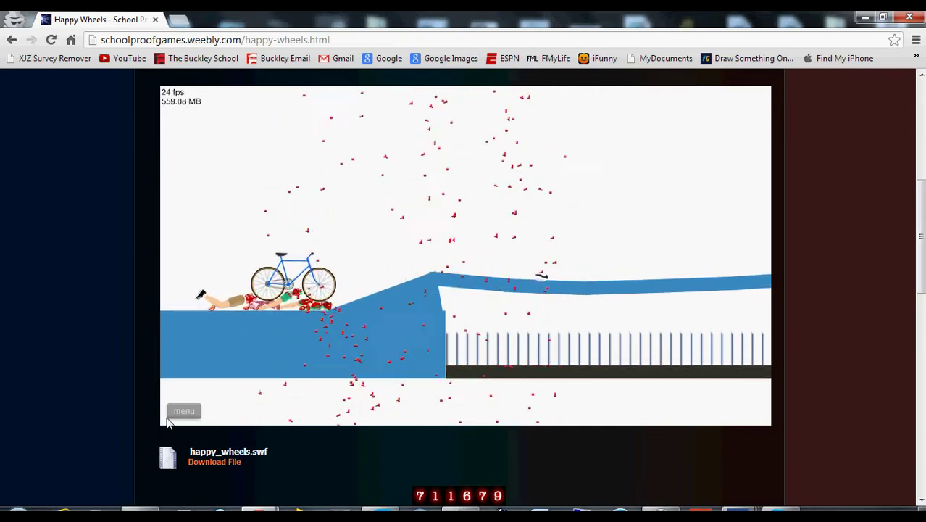
key("ctrl+r")
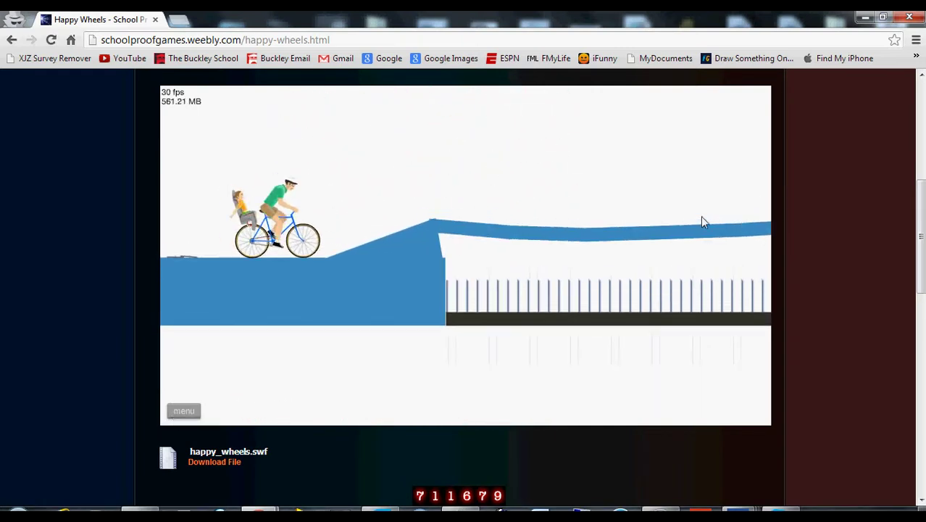
Ride across the bridge, up the elevator and right along the blue ledge.
key("Up")
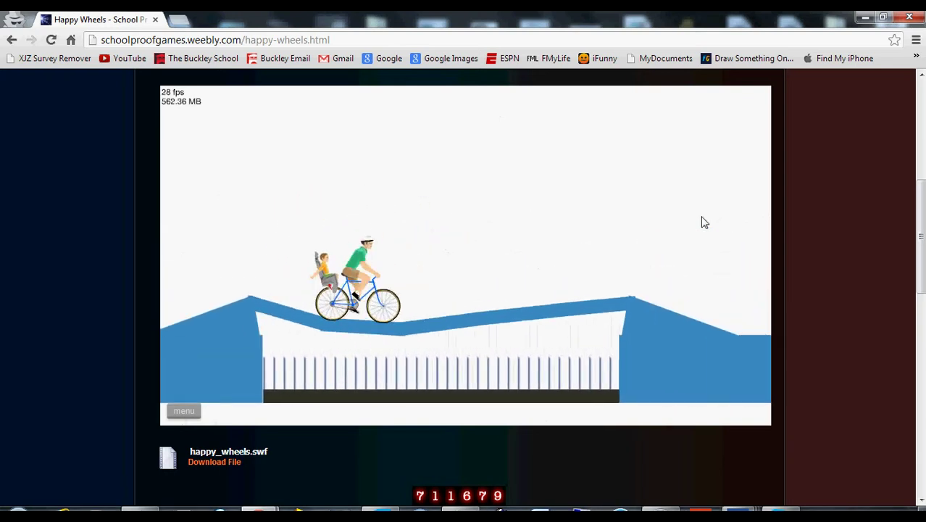
key("Up")
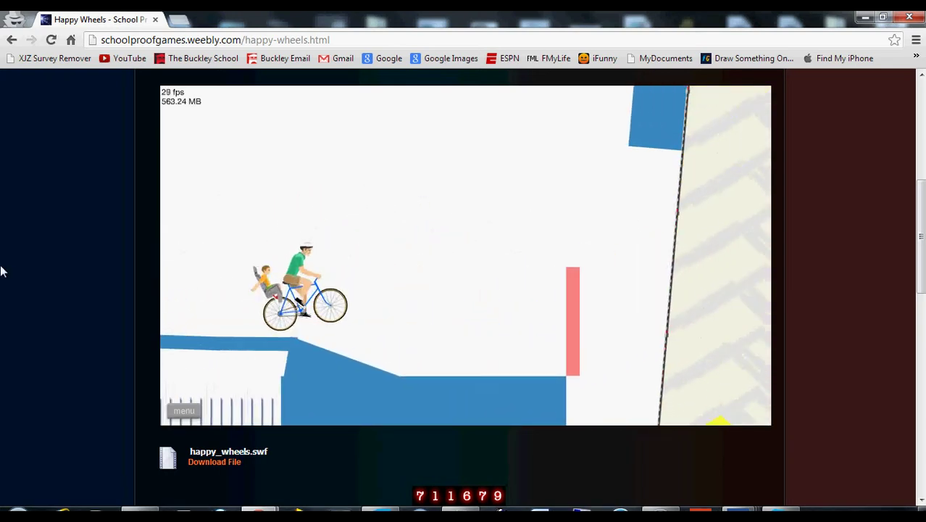
key("Up")
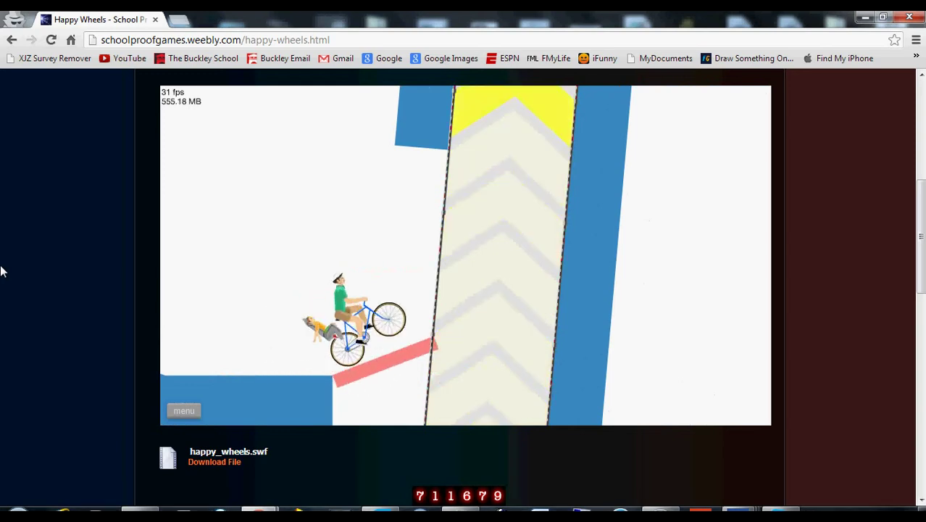
key("Up")
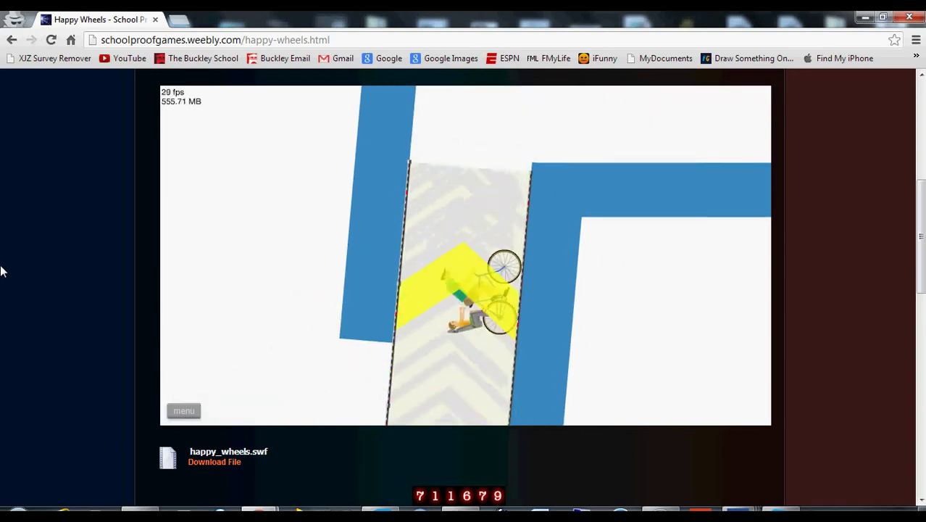
key("Up")
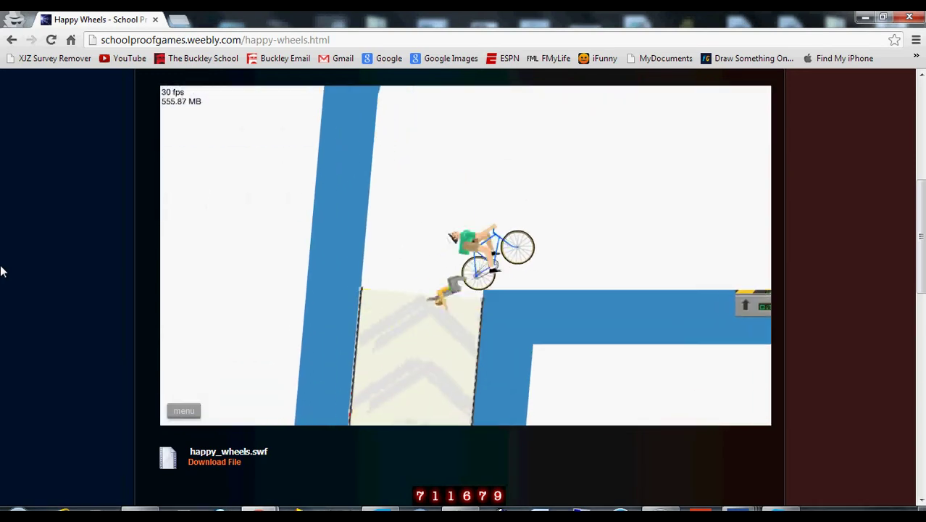
key("Up")
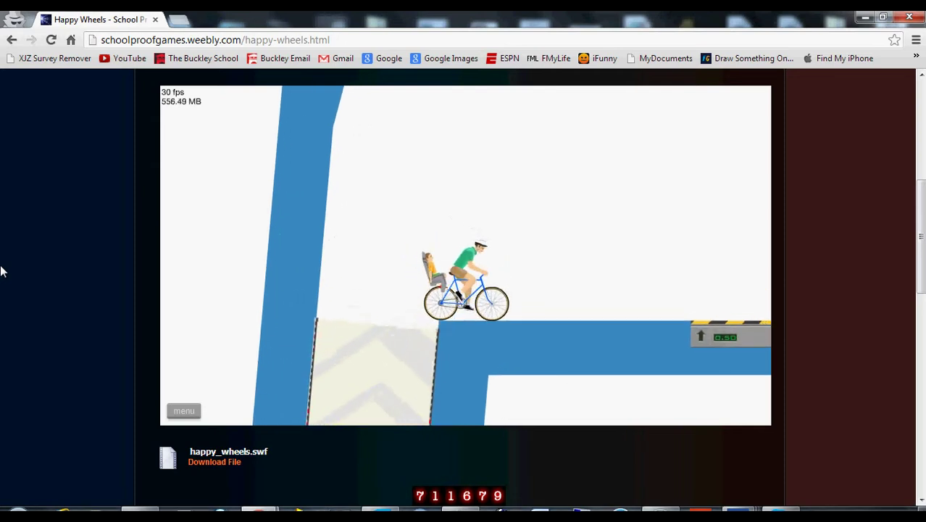
key("Up")
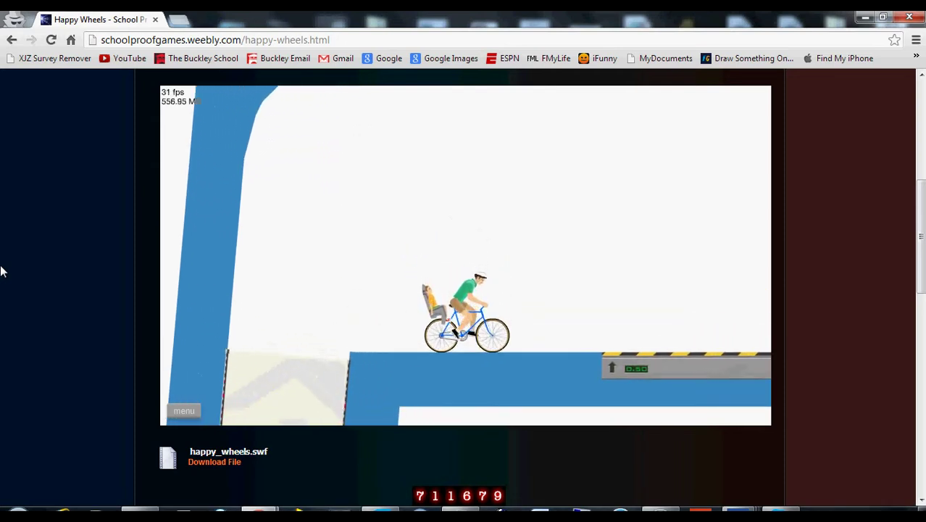
key("Left")
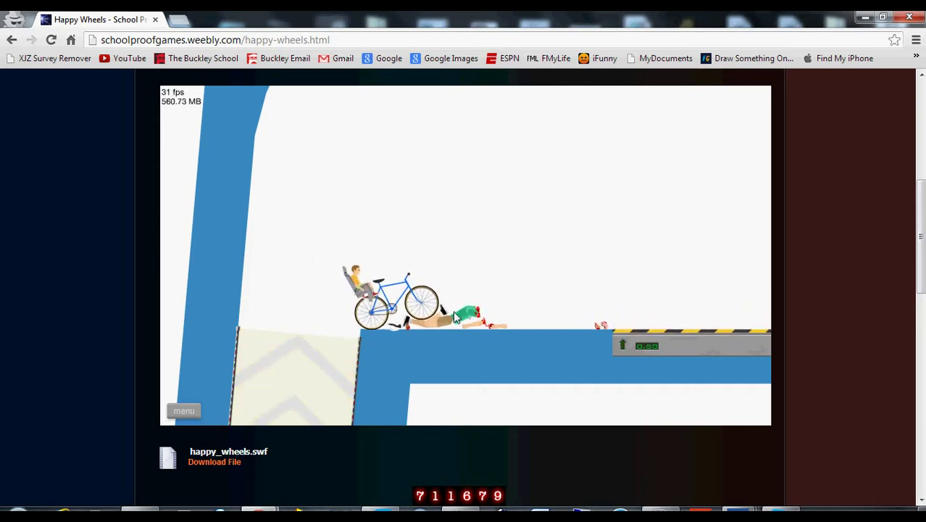
Restart from the pause menu and ride across the bridge into the chevron boost column.
left_click(181, 410)
left_click(460, 274)
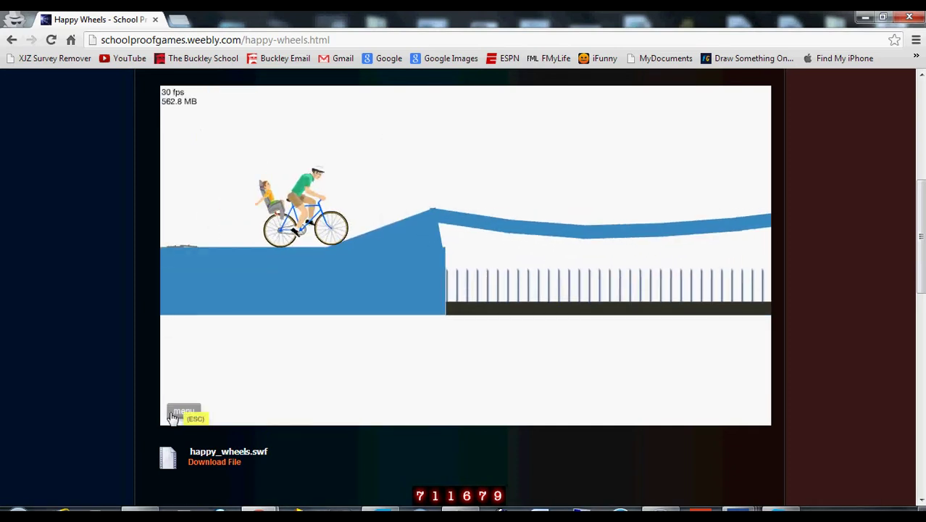
key("Up")
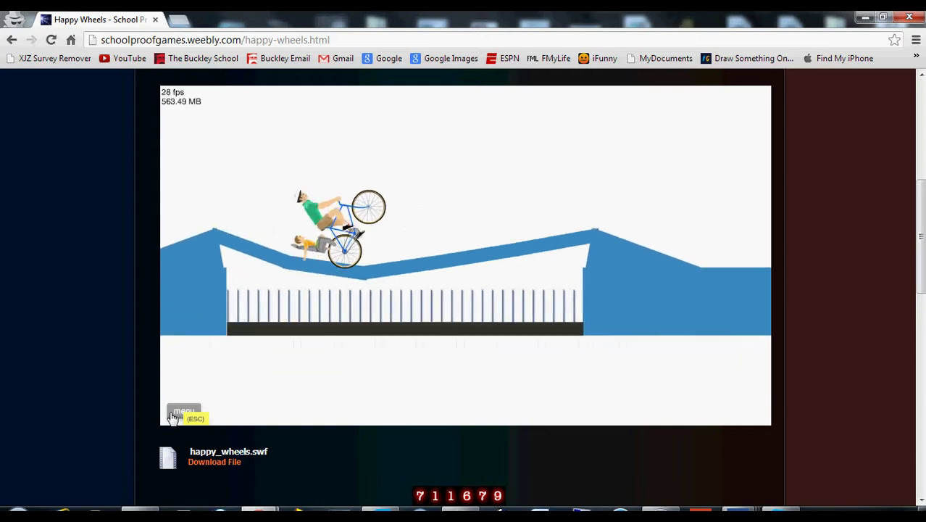
key("Up")
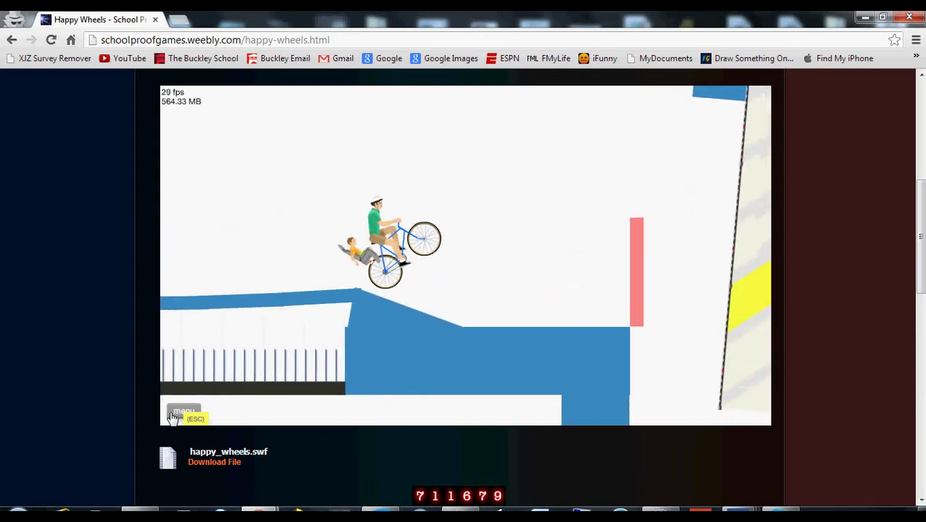
key("Up")
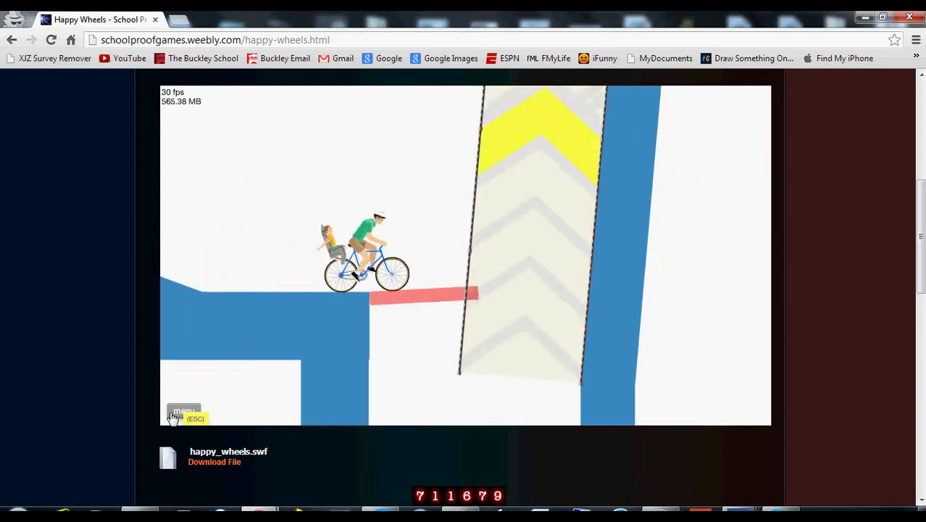
key("Up")
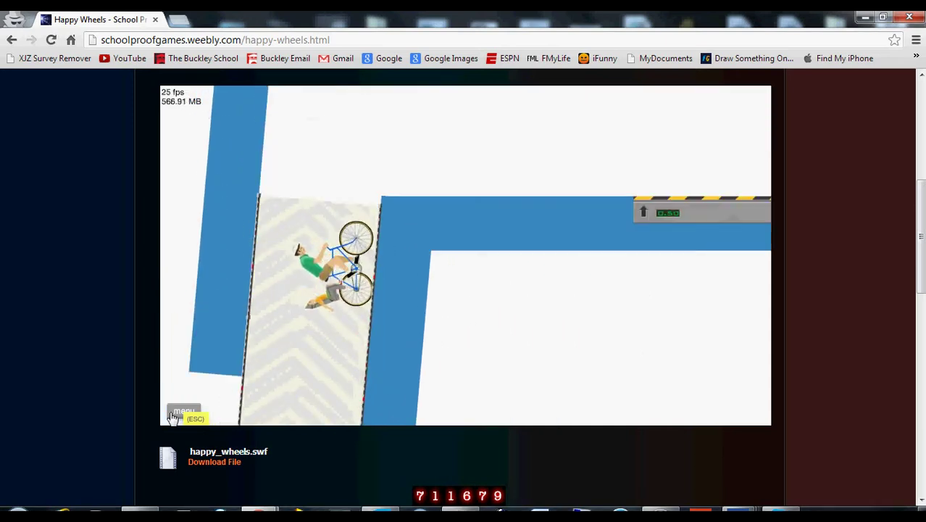
key("Up")
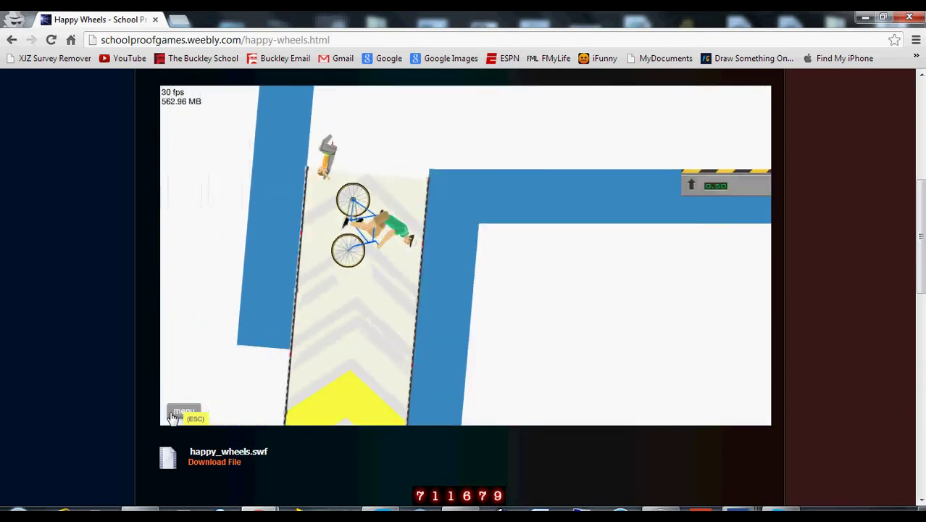
key("Up")
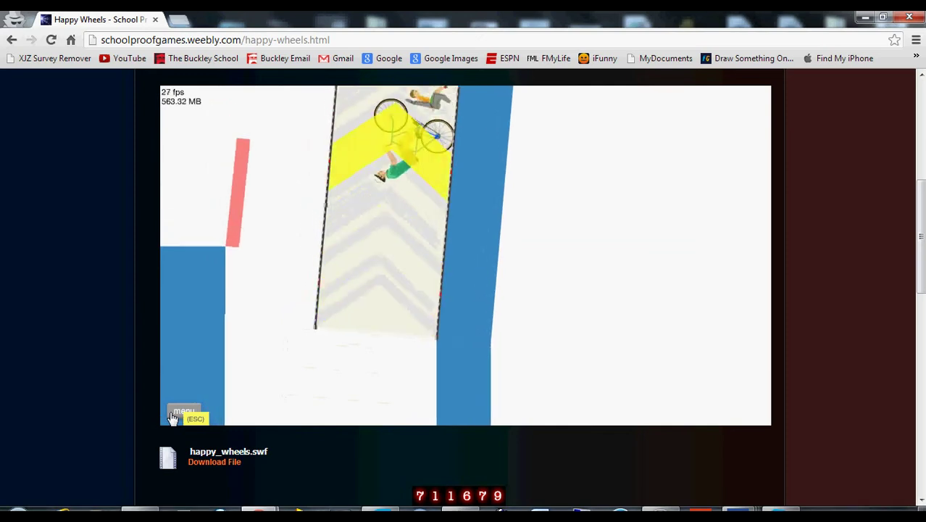
key("Up")
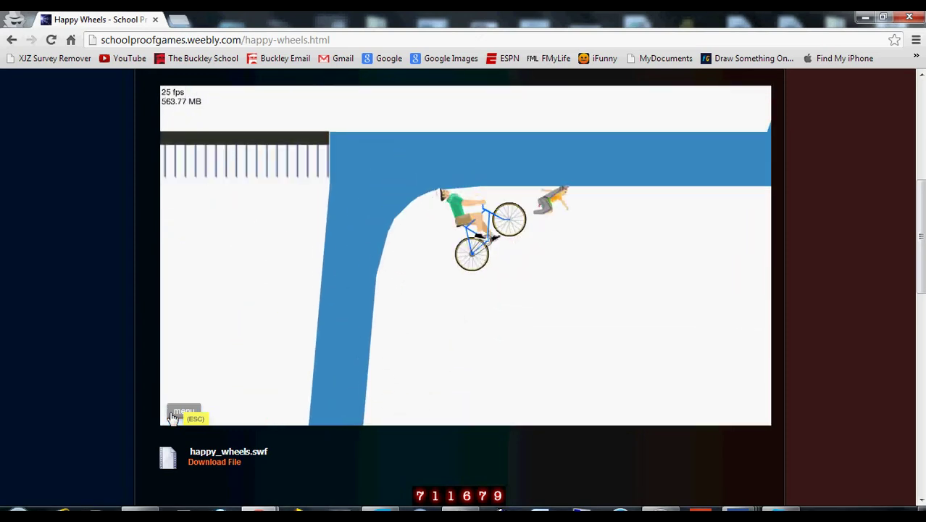
Recover the tumbling rider in the column and launch onto the ledge and next platform.
key("Up")
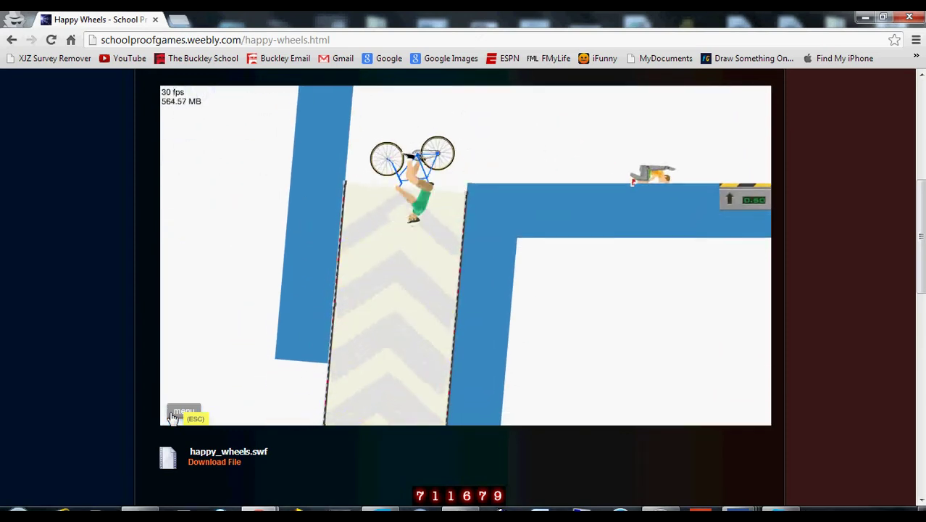
key("Up")
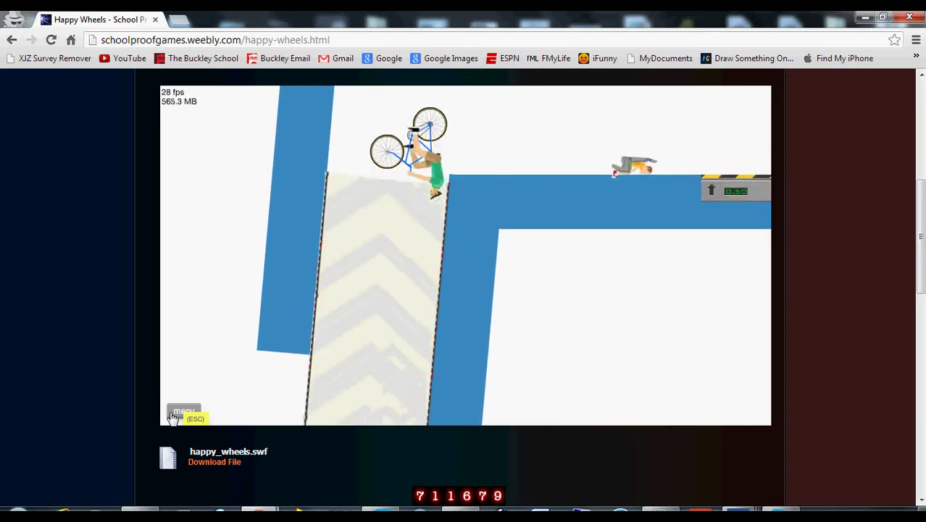
key("Up")
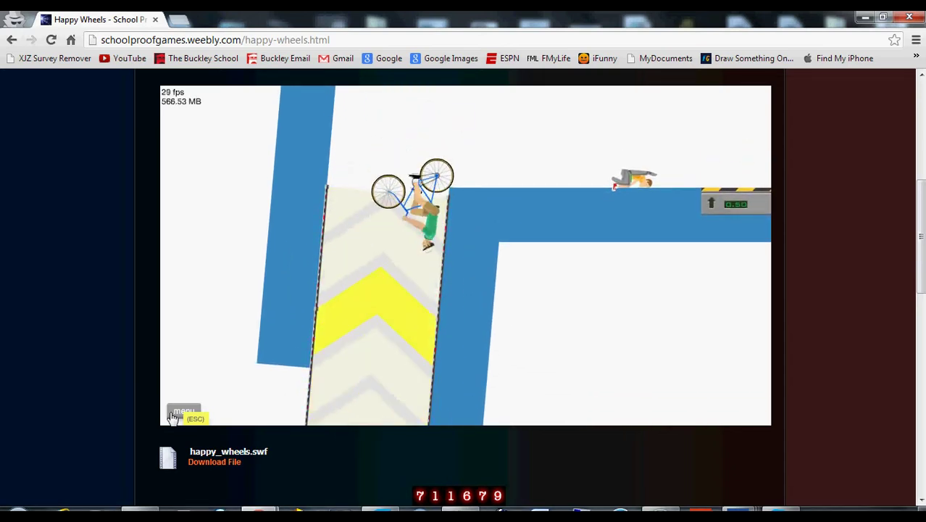
key("Up")
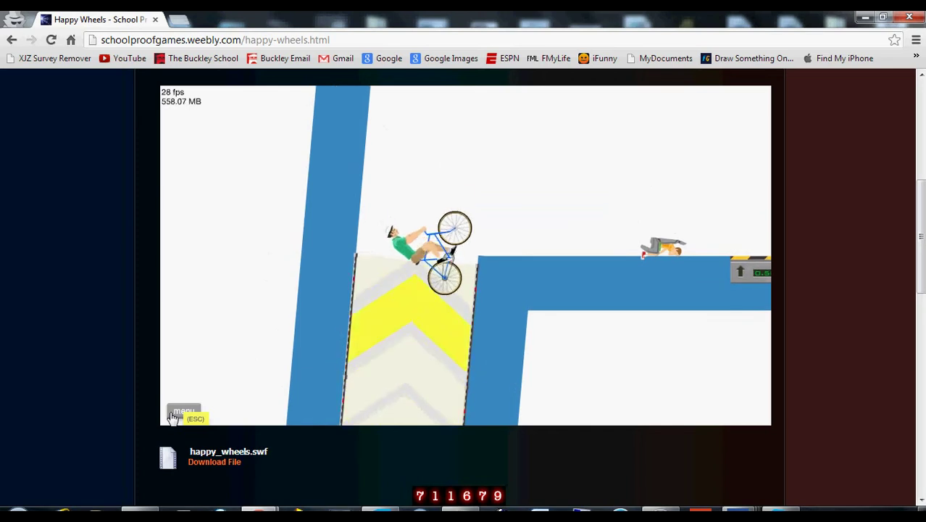
key("Up")
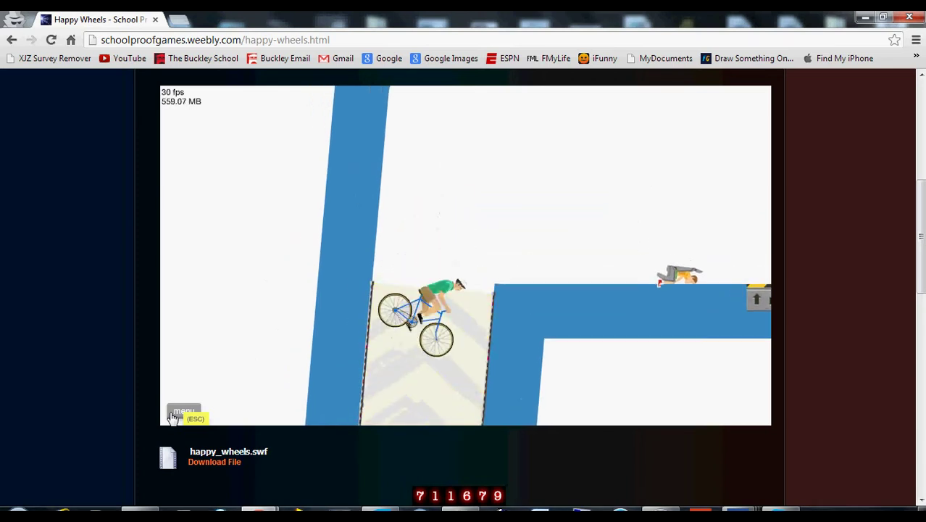
key("Up")
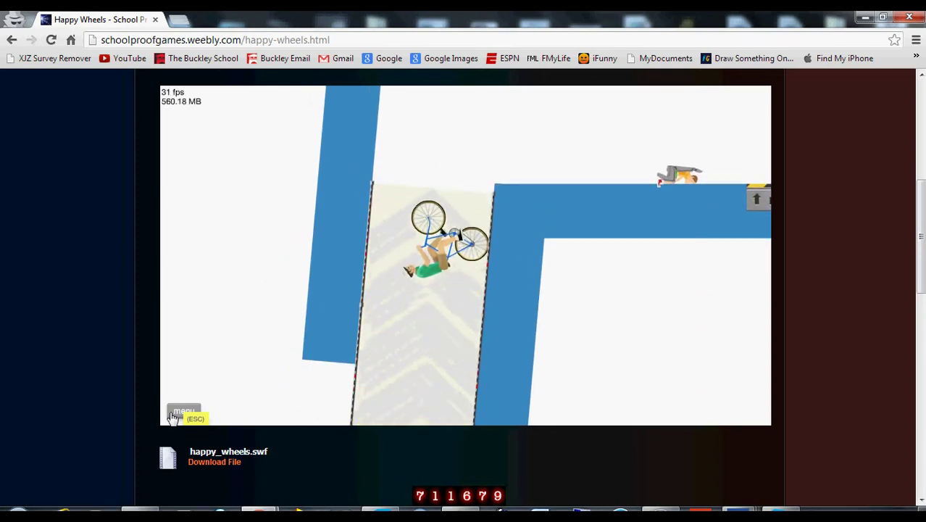
key("Up")
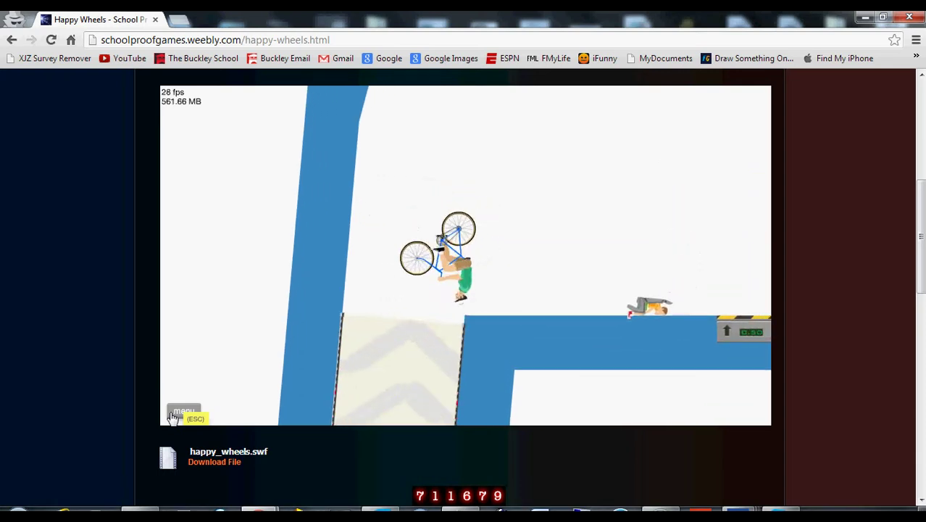
key("Up")
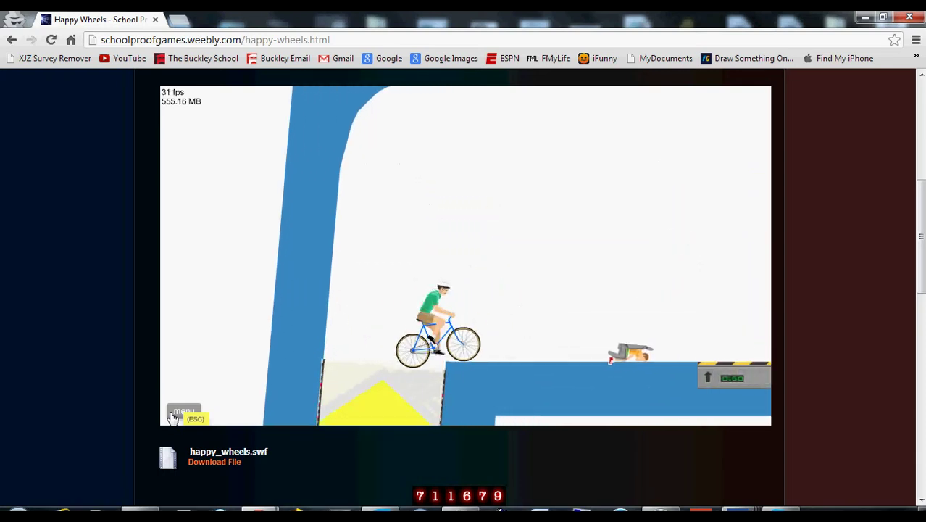
key("Up")
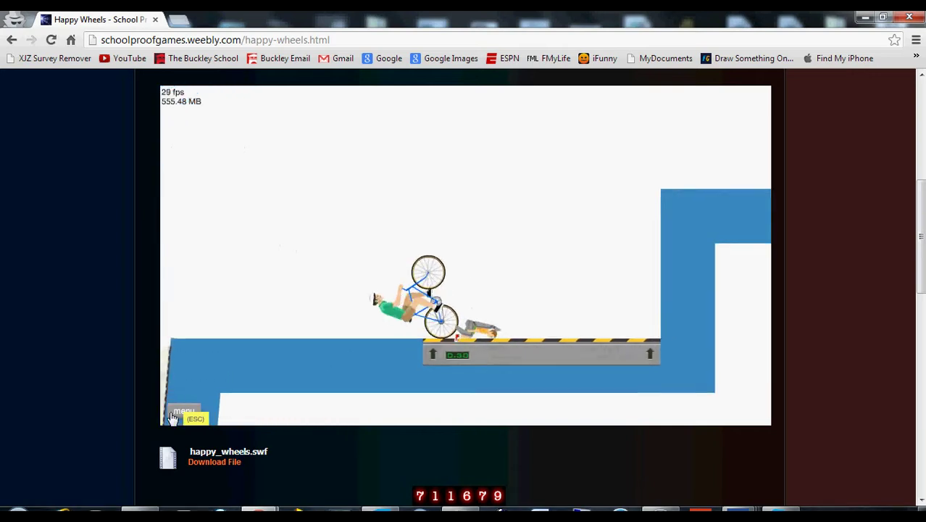
Land upright and climb the blue stairs into the red structure.
key("Up")
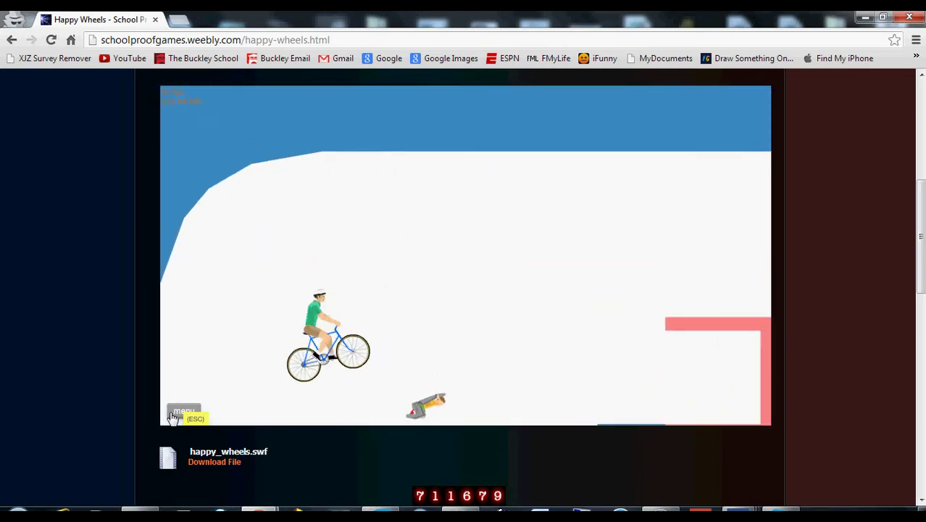
key("Up")
key("Up")
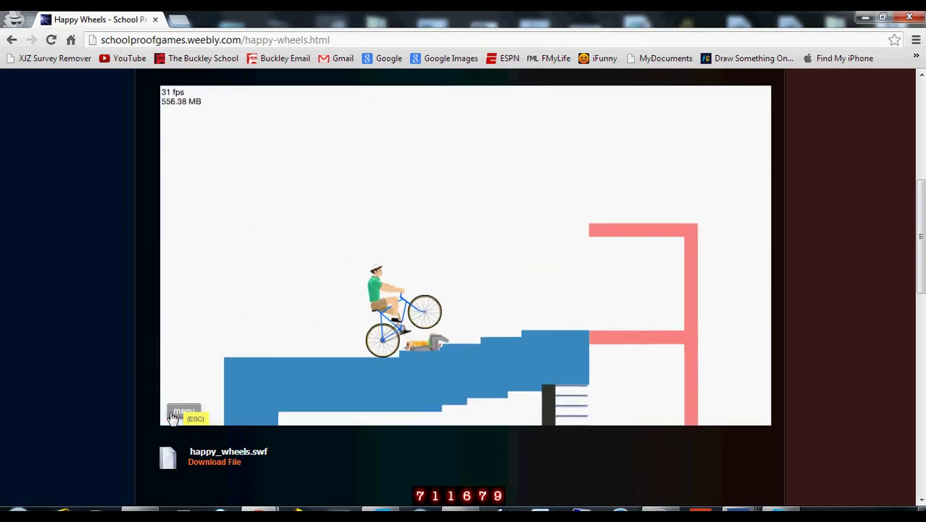
key("Up")
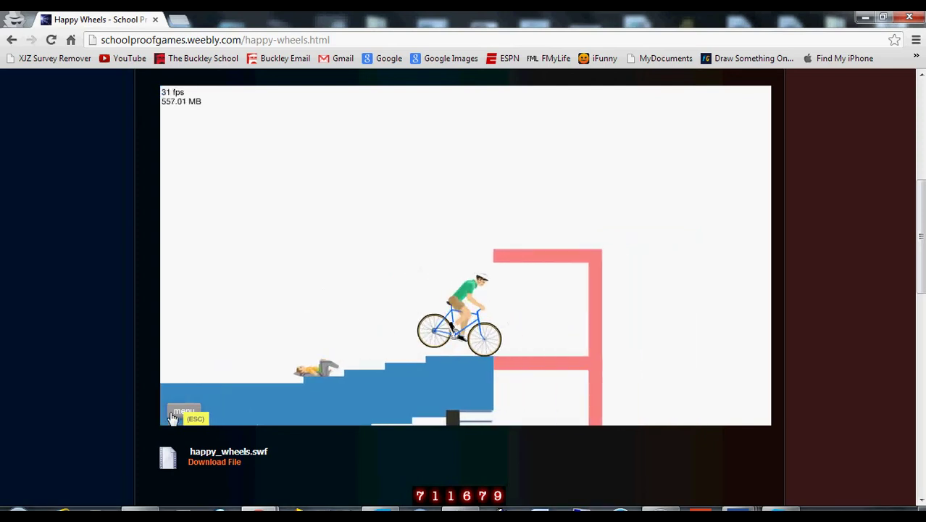
key("Up")
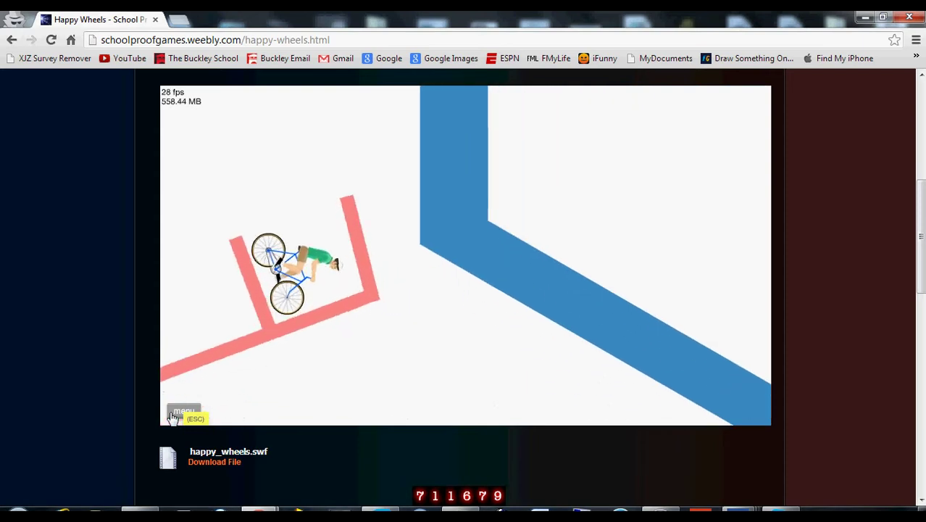
Ride down the slope and over the bumps, righting the flipped rider, into the red pillar.
key("Up")
key("Up")
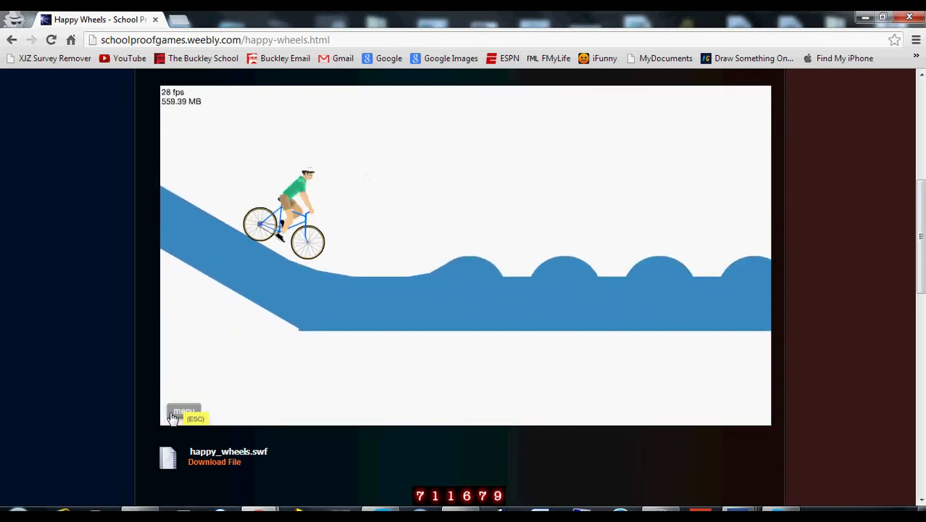
key("Up")
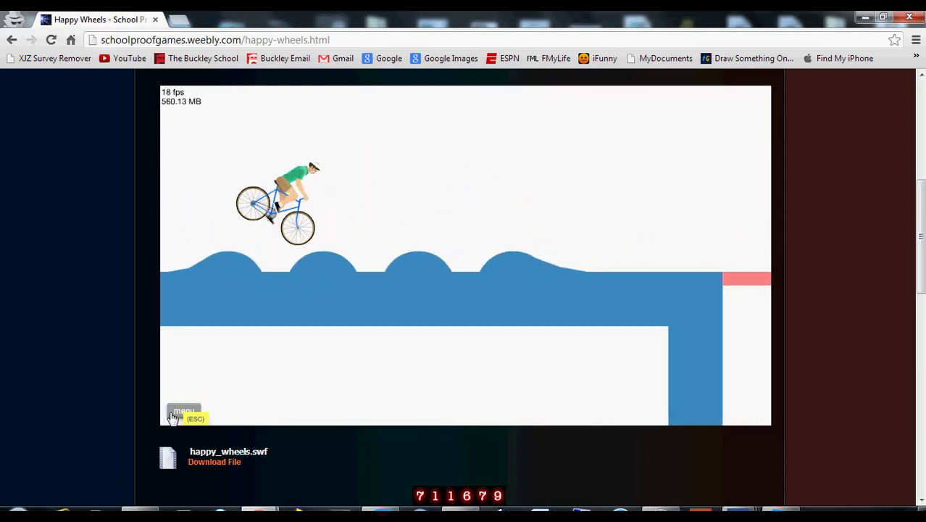
key("Up")
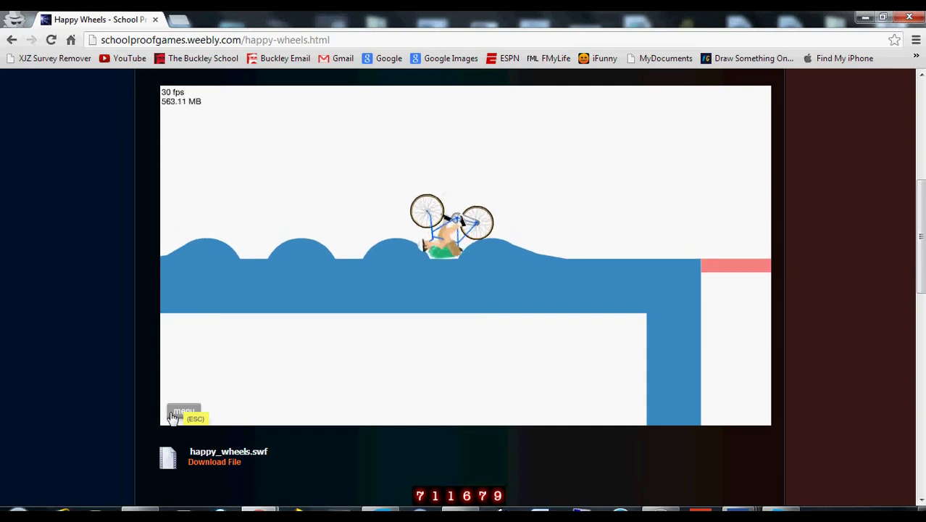
key("Left")
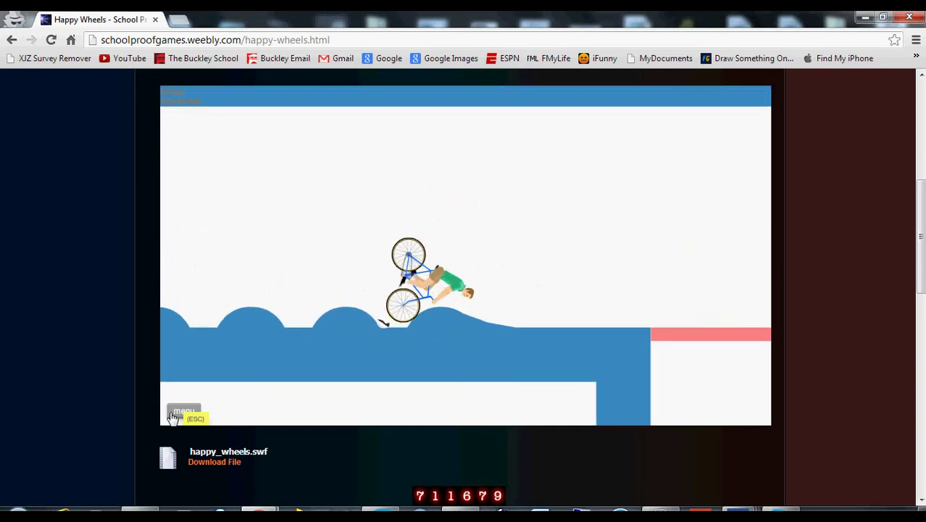
key("Up")
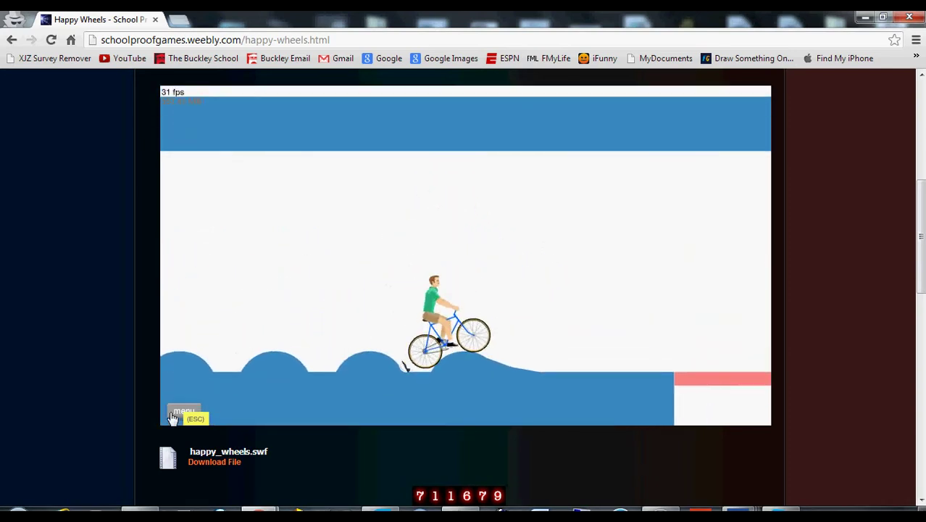
key("Up")
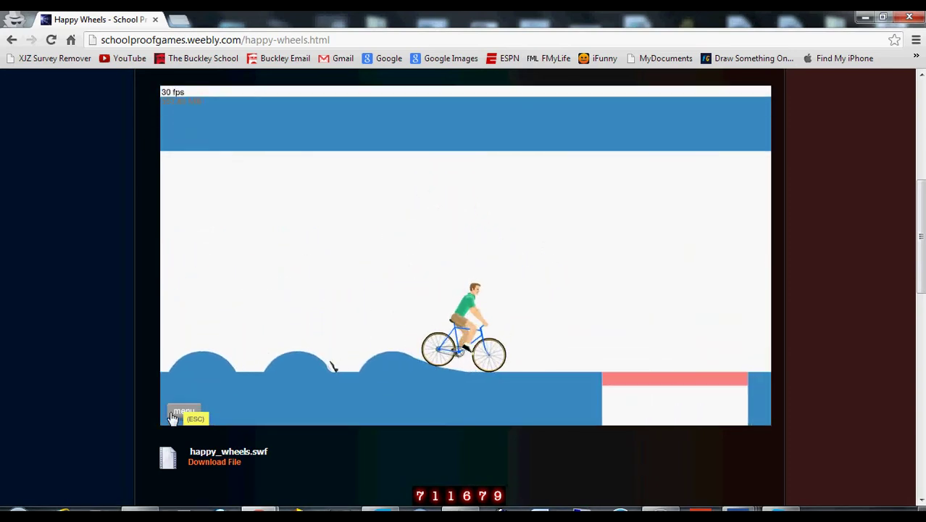
key("Up")
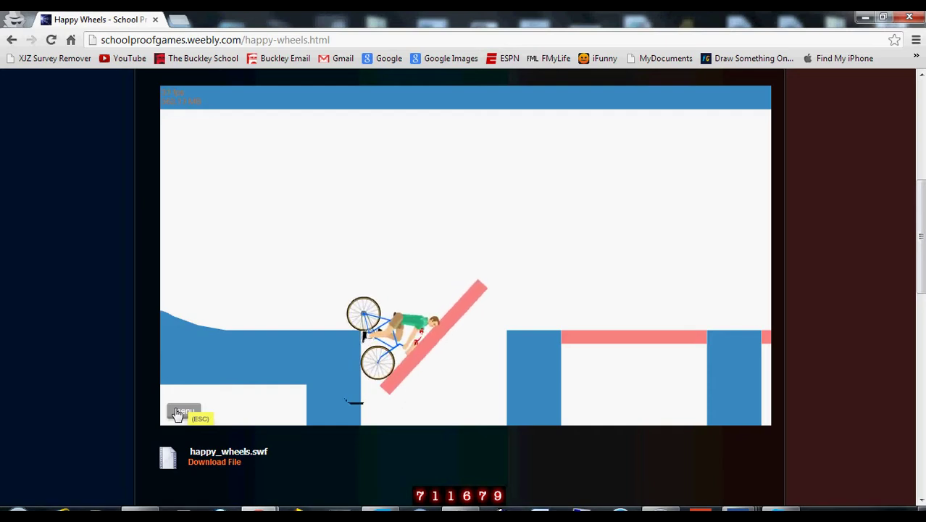
Pause and resume, then pause, restart with R, and pause again after the fall.
left_click(181, 411)
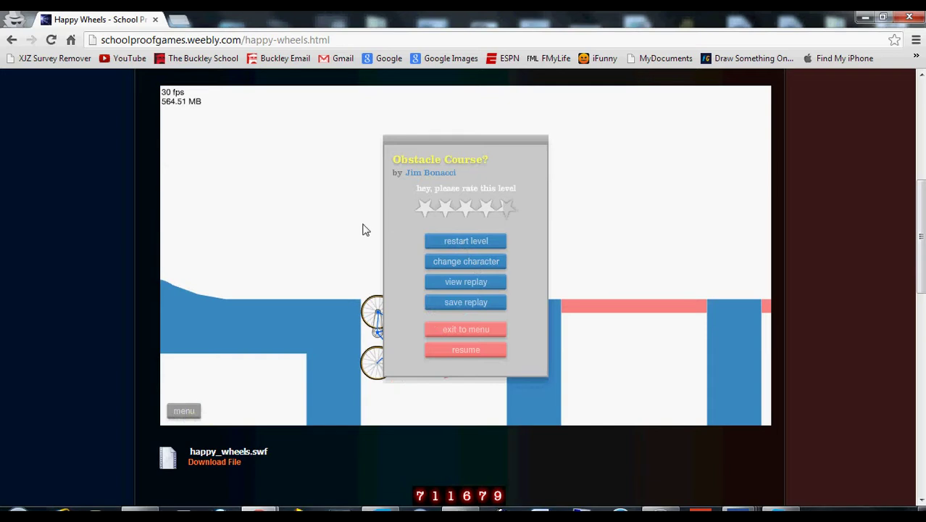
left_click(466, 353)
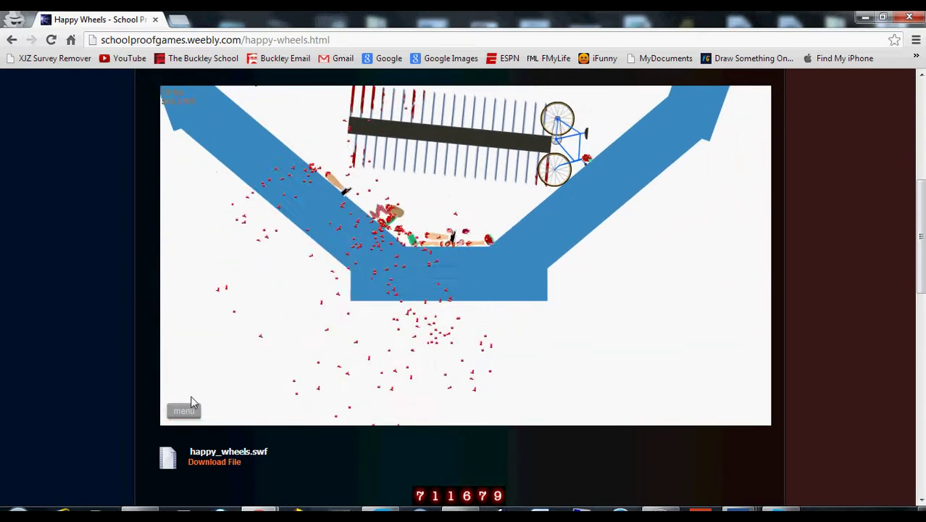
left_click(185, 411)
key("r")
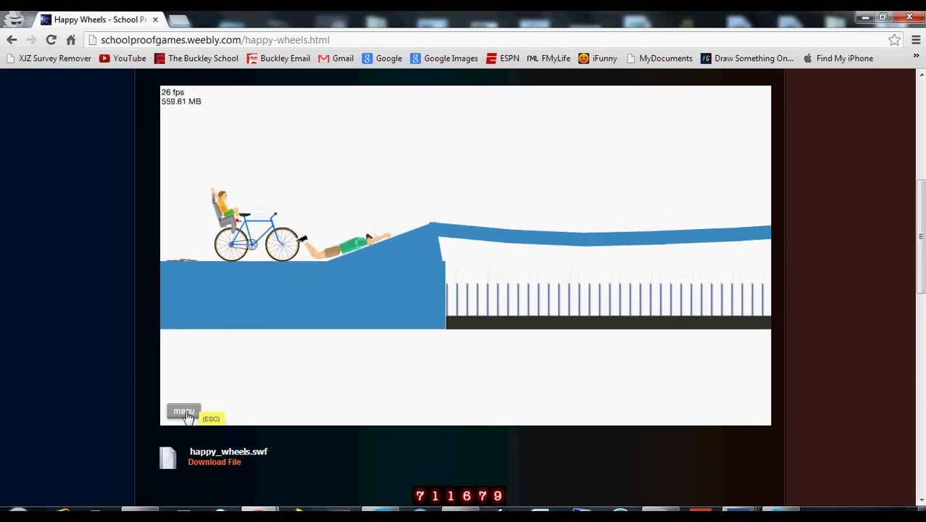
left_click(184, 412)
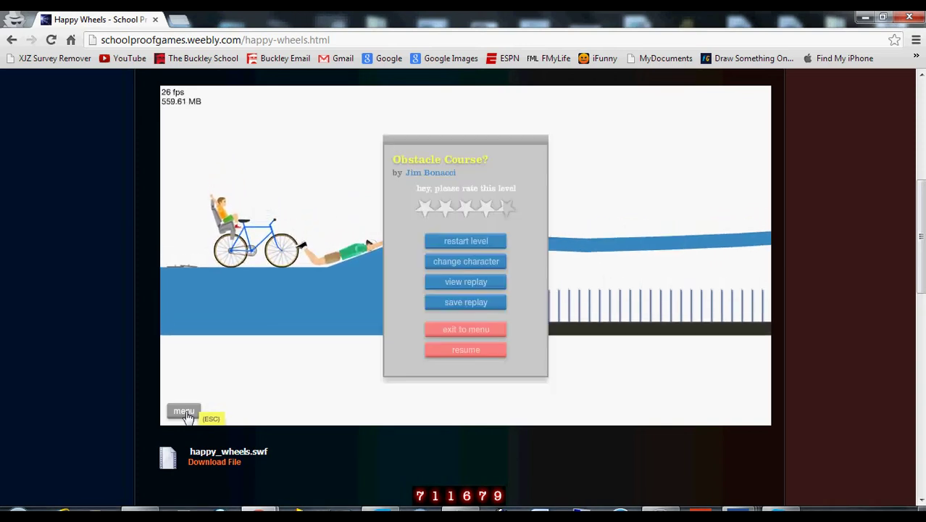
Resume play, then pause and restart with R once the rider is thrown off.
left_click(473, 352)
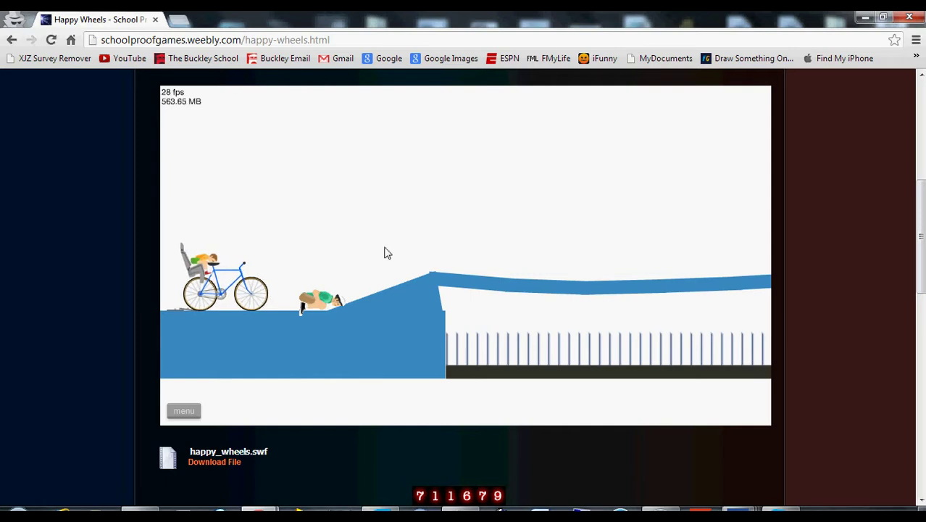
left_click(187, 413)
key("r")
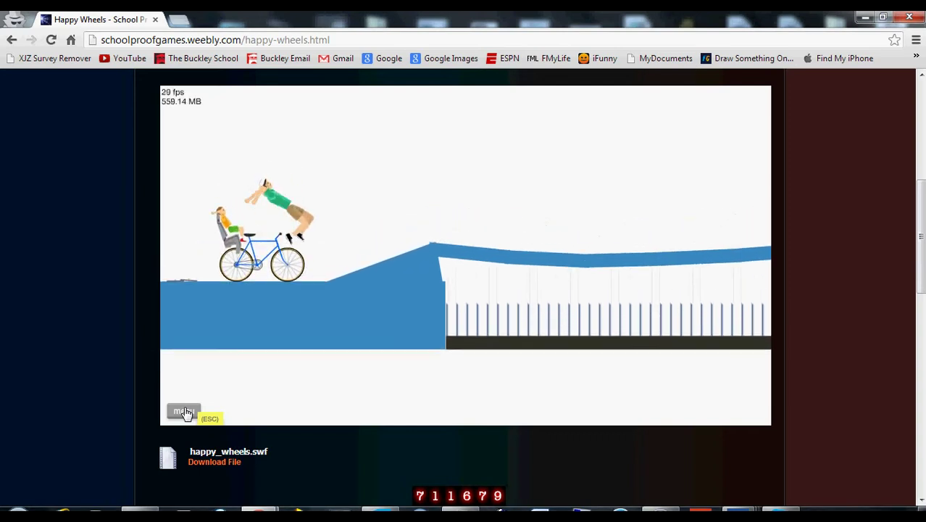
Exit to the featured levels and relaunch Obstacle Course? as the bicycle dad.
left_click(186, 413)
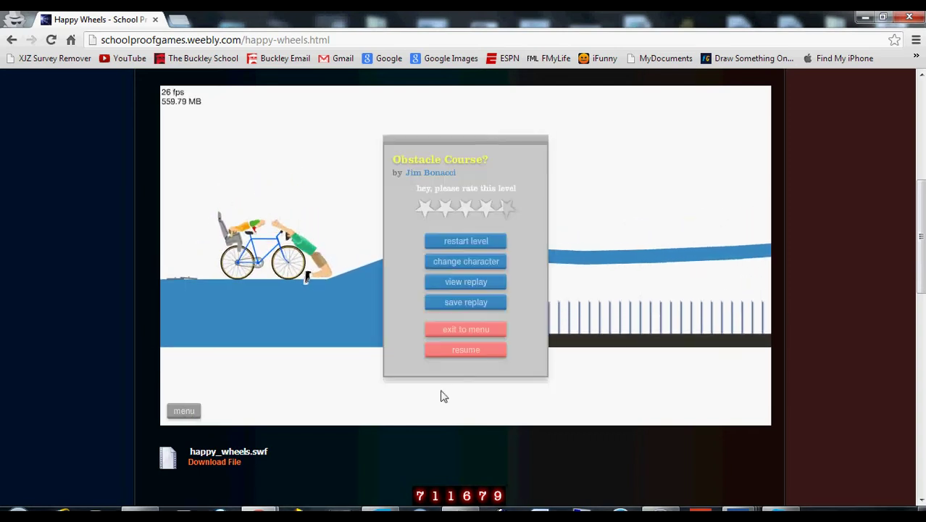
left_click(449, 332)
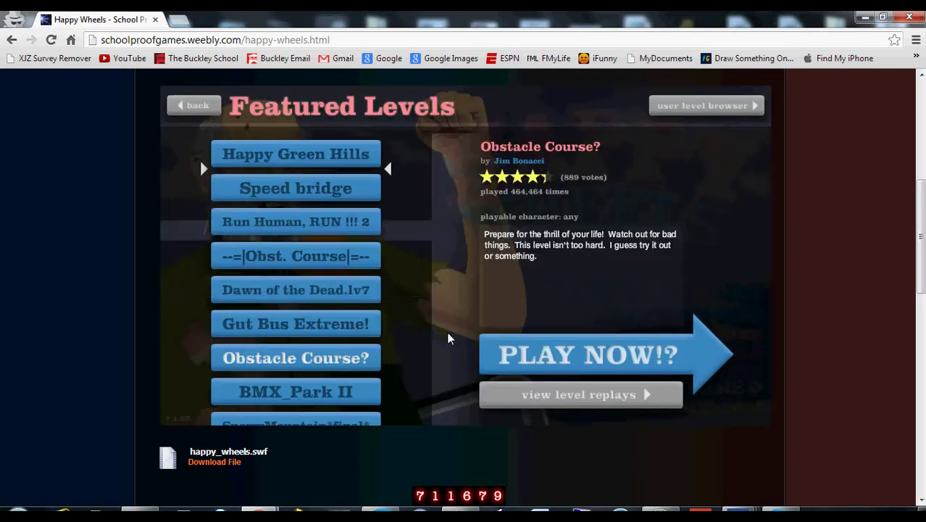
left_click(512, 352)
left_click(598, 190)
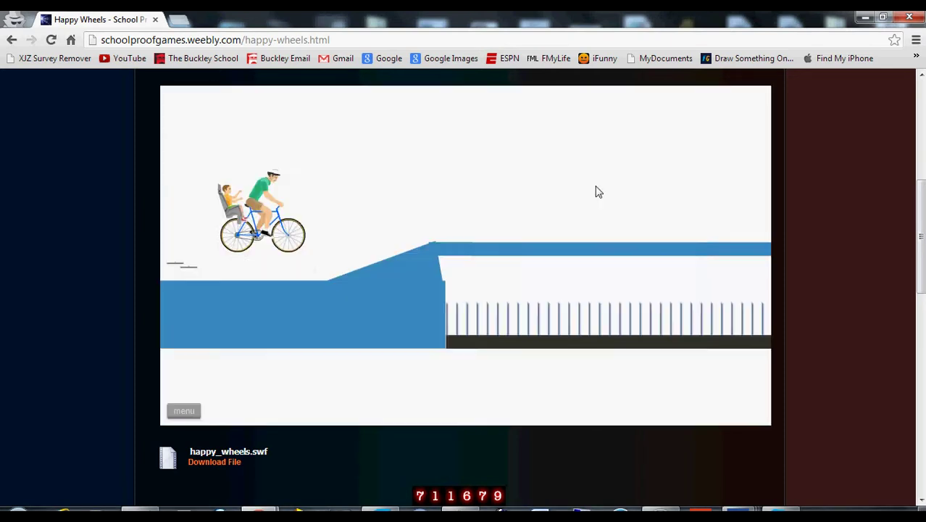
Ride across the sagging bridge and up the ramp onto the elevator platform.
key("Up")
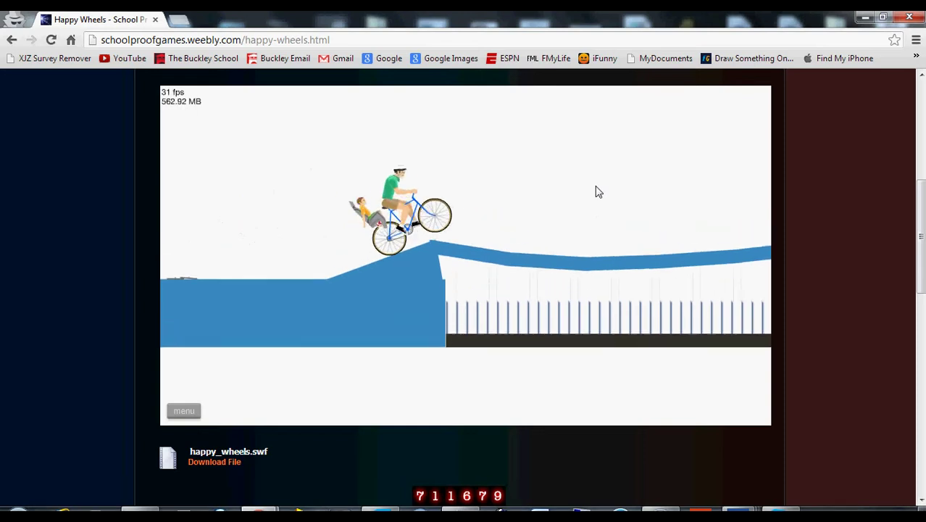
key("Up")
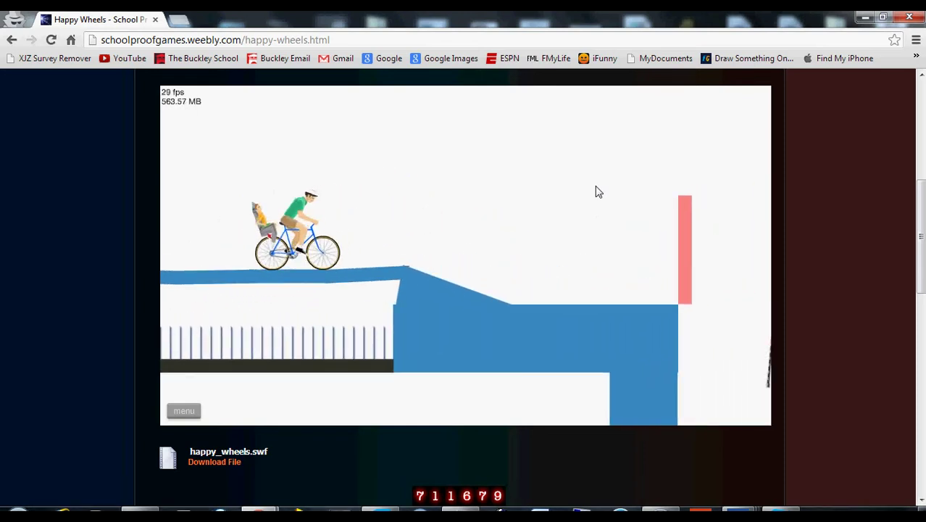
key("Up")
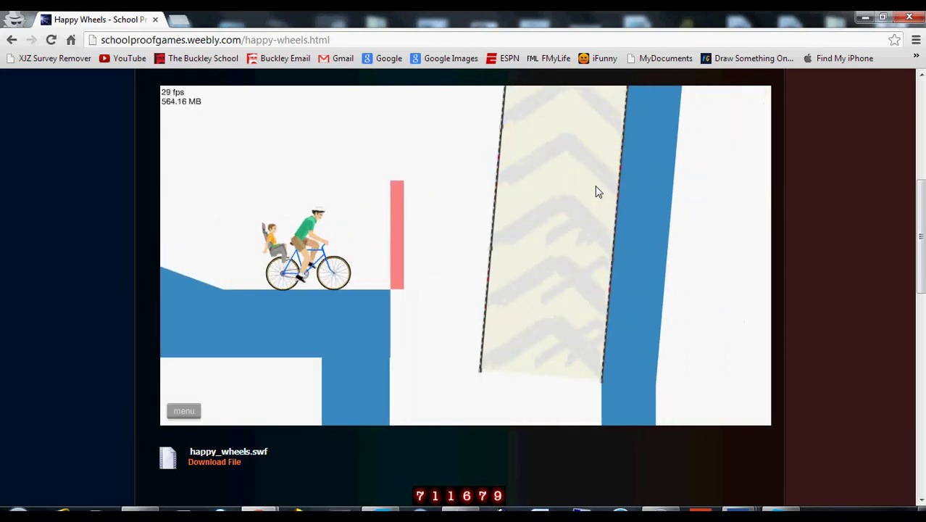
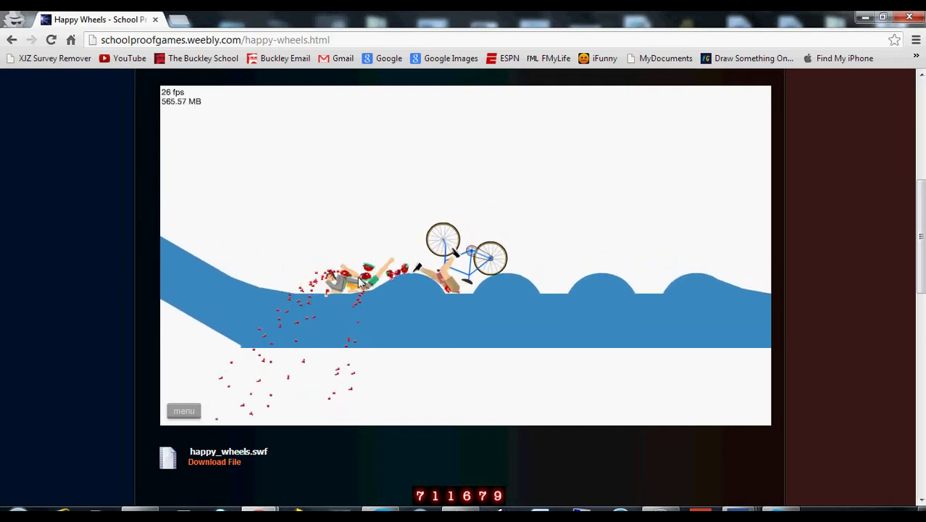
Restart Obstacle Course? after the crash, then pause again once the next run fails.
left_click(180, 413)
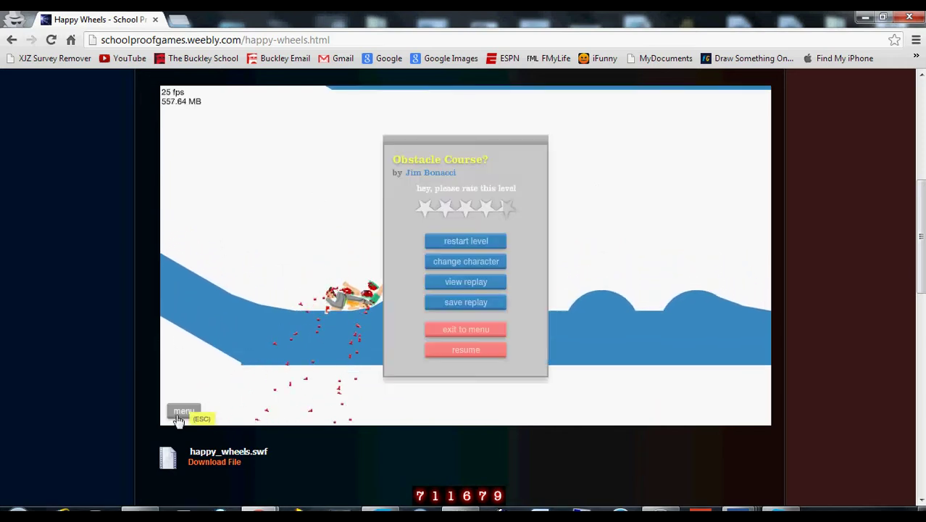
key("r")
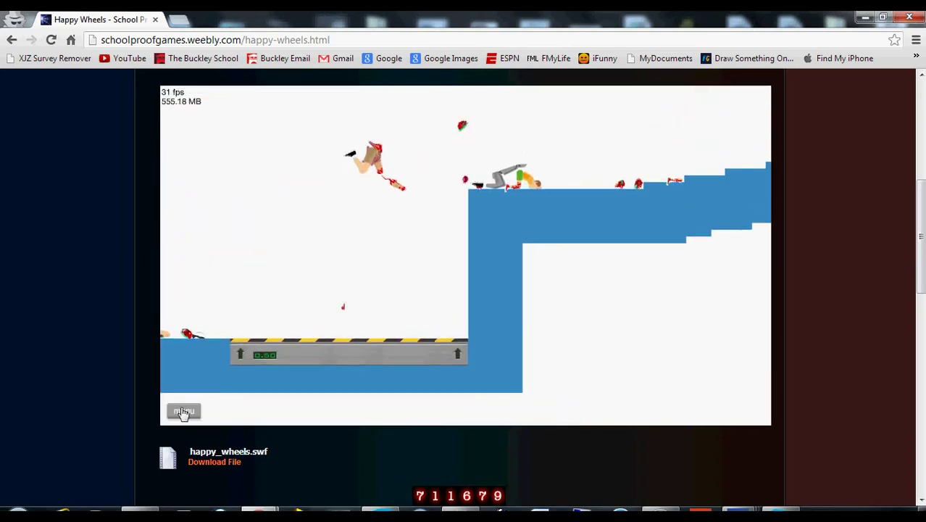
left_click(184, 411)
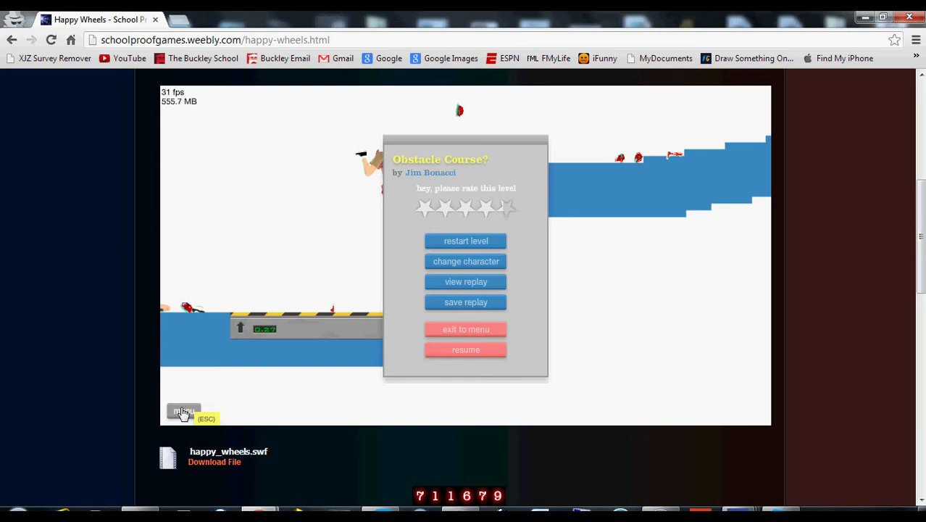
left_click(183, 413)
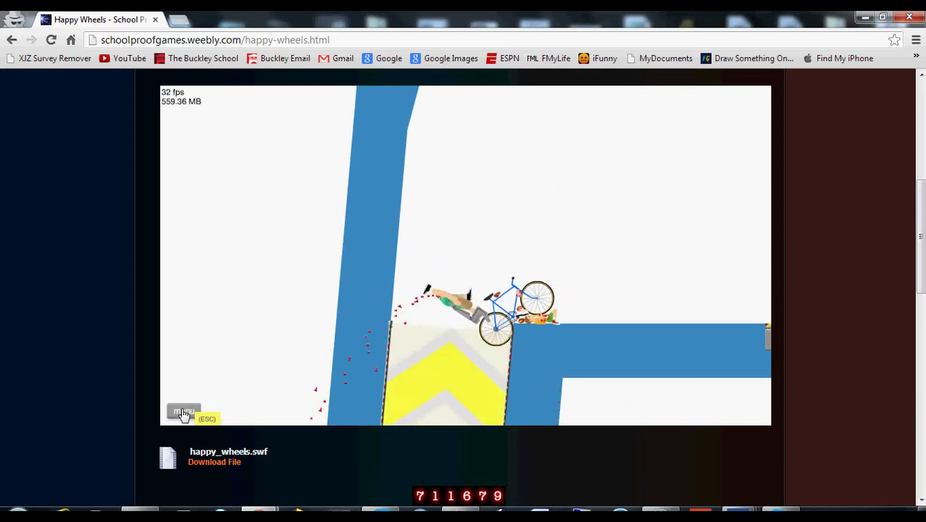
Restart, ride over the spike bridge past the red barrier, crash, and pause again.
left_click(184, 414)
key("r")
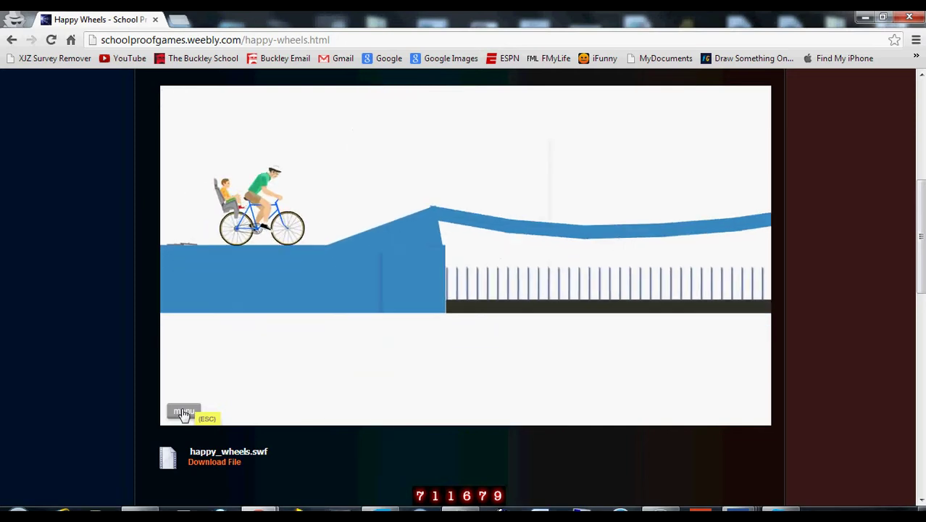
key("Up")
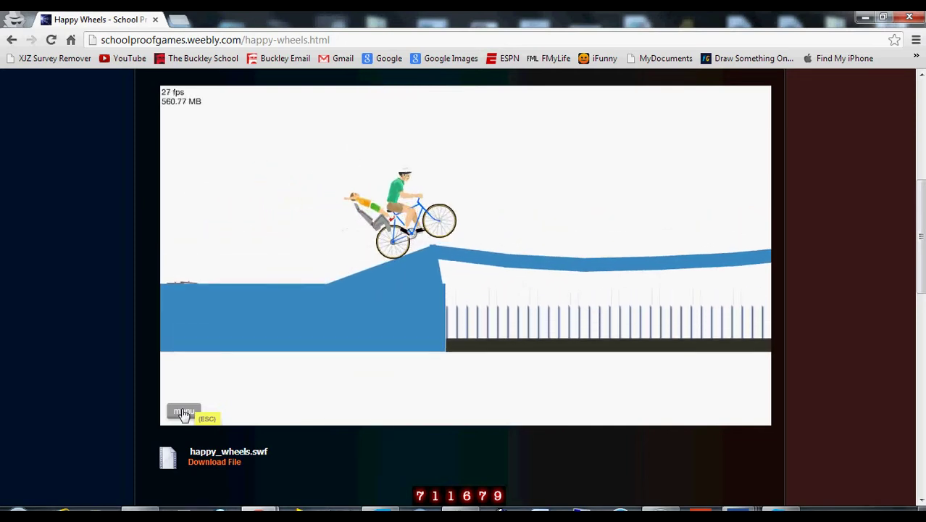
key("Up")
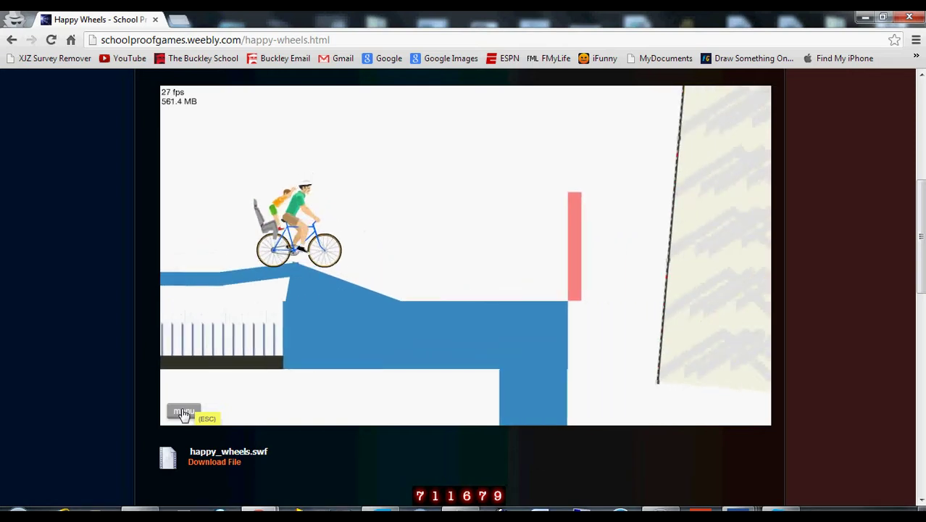
key("Up")
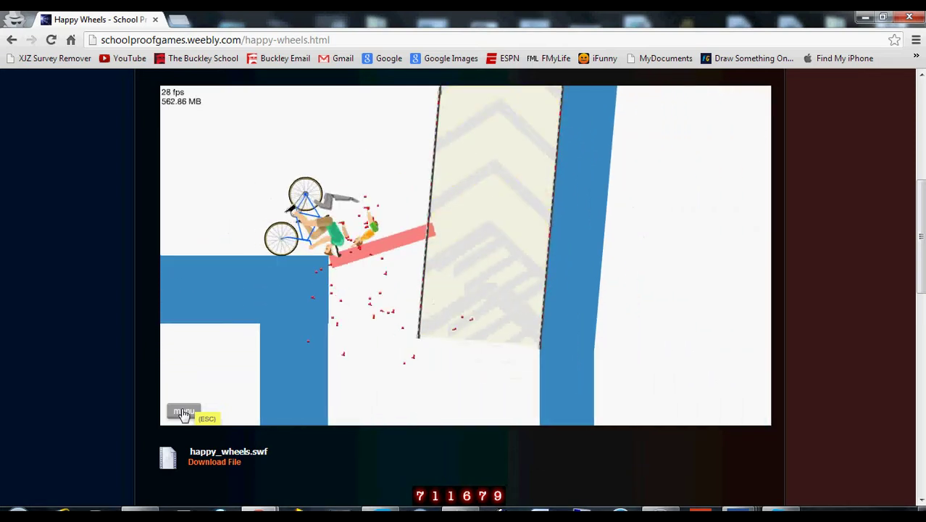
key("Up")
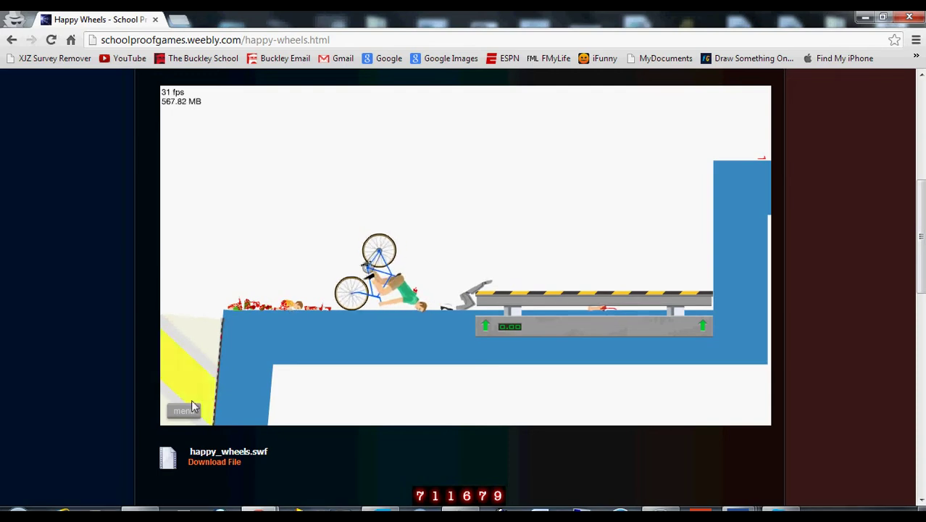
key("ctrl")
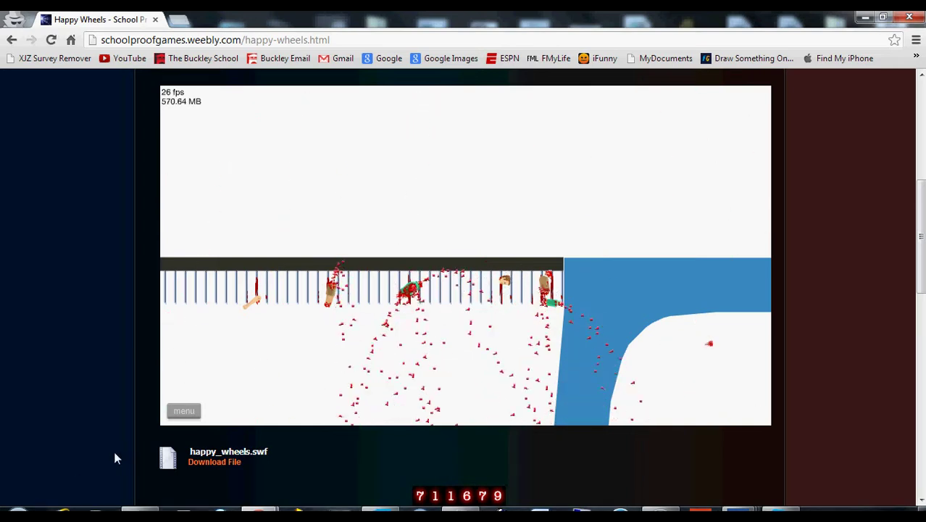
left_click(183, 414)
Restart the level twice, eject the rider with Z, and restart after the crash.
left_click(465, 240)
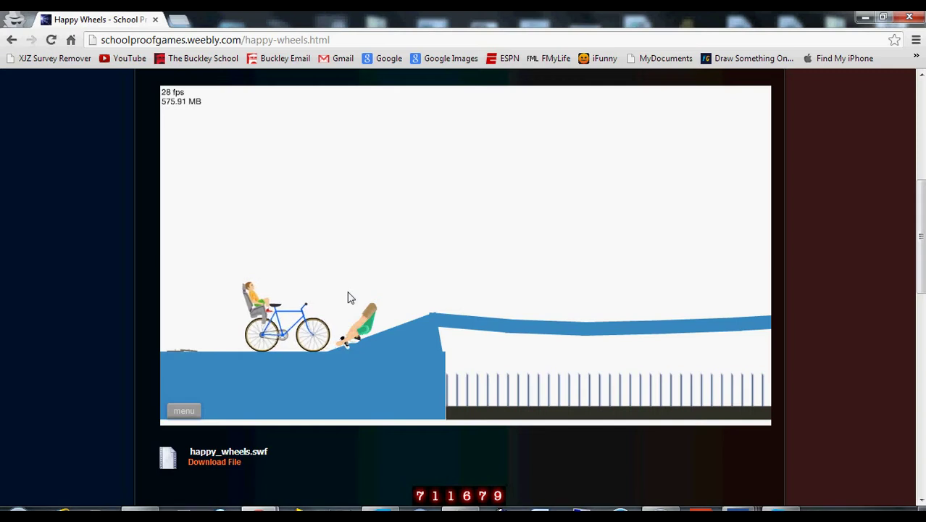
left_click(187, 411)
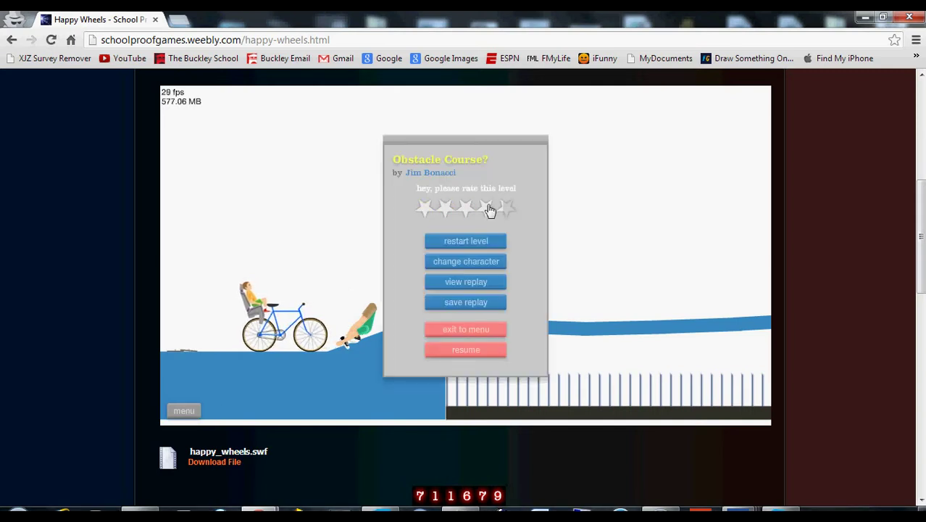
left_click(465, 241)
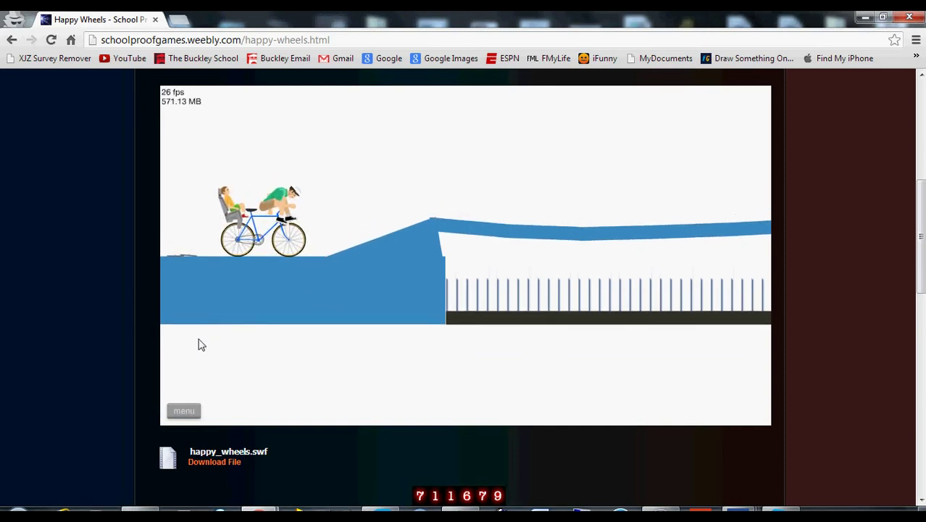
key("z")
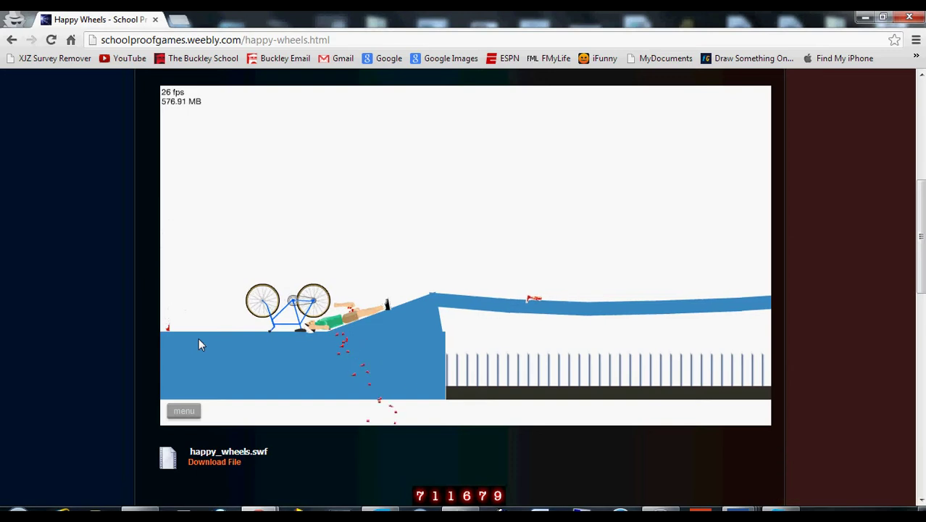
left_click(187, 413)
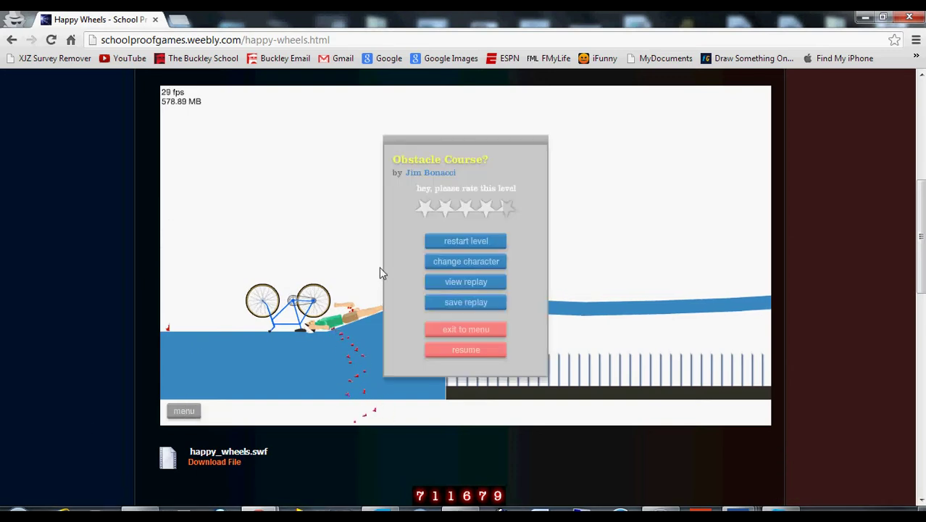
left_click(437, 244)
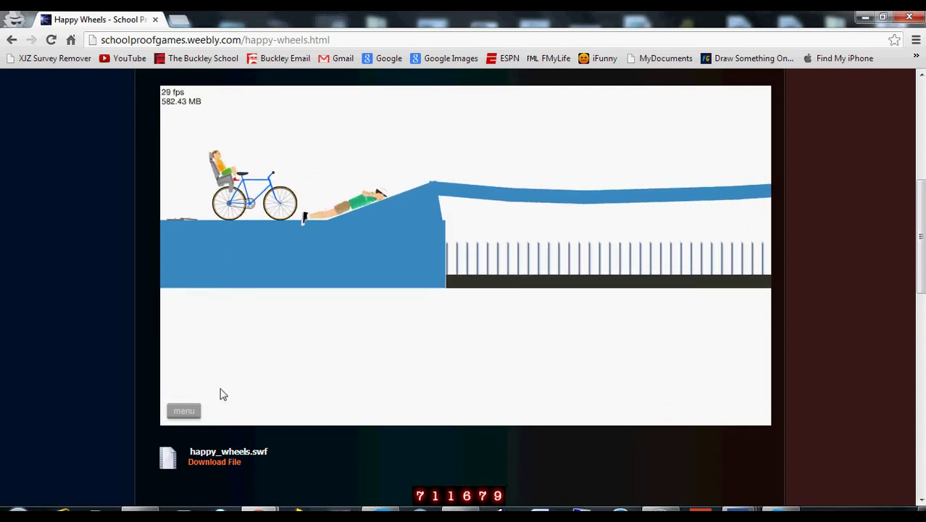
Switch the character to the Irresponsible Dad cyclist and start the level.
left_click(186, 411)
left_click(466, 261)
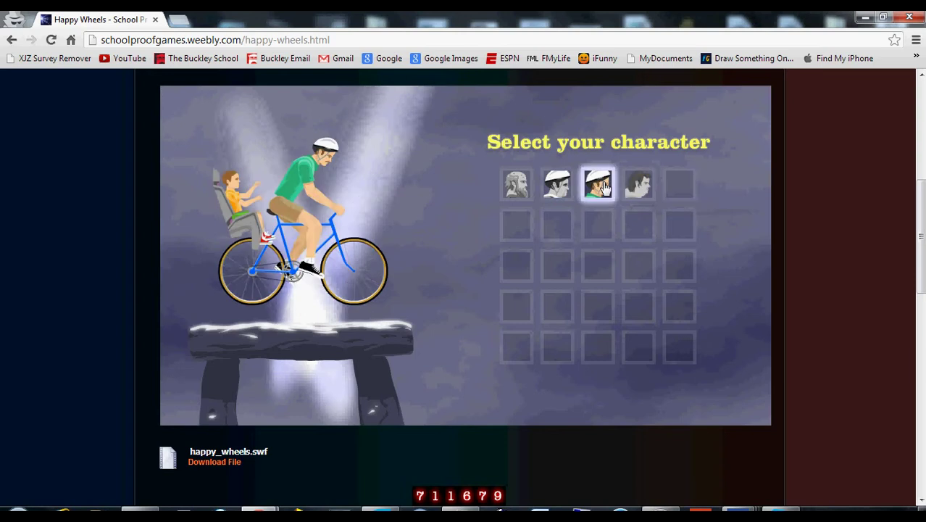
left_click(607, 188)
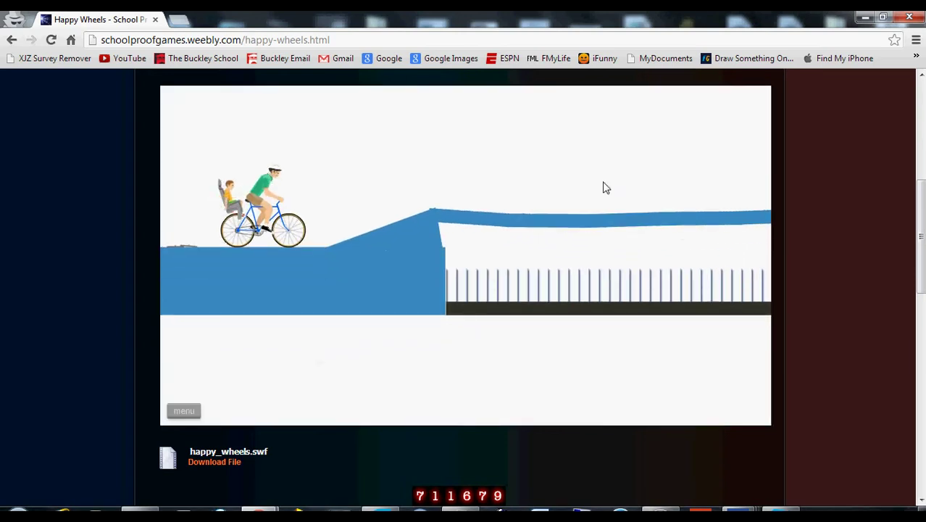
Ride the cyclist up the ramp, across the sagging bridge and into the elevator shaft.
key("Up")
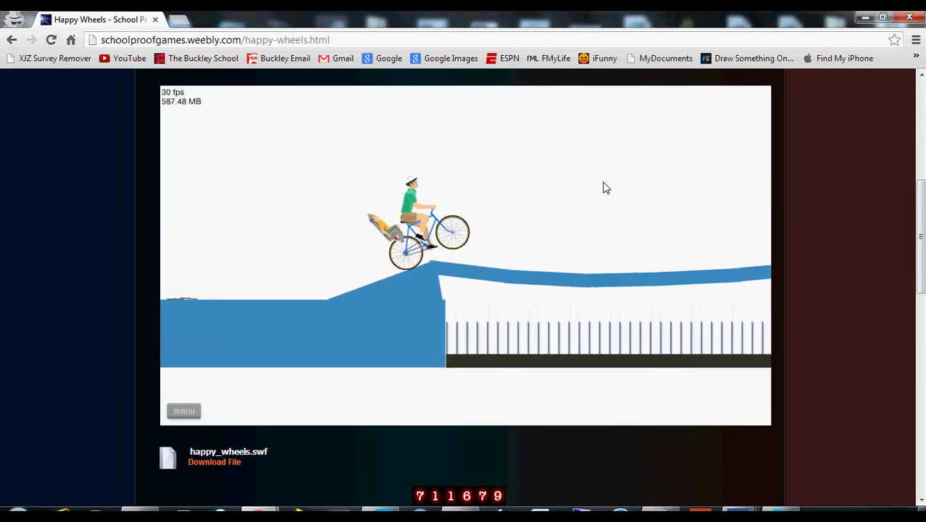
key("Up")
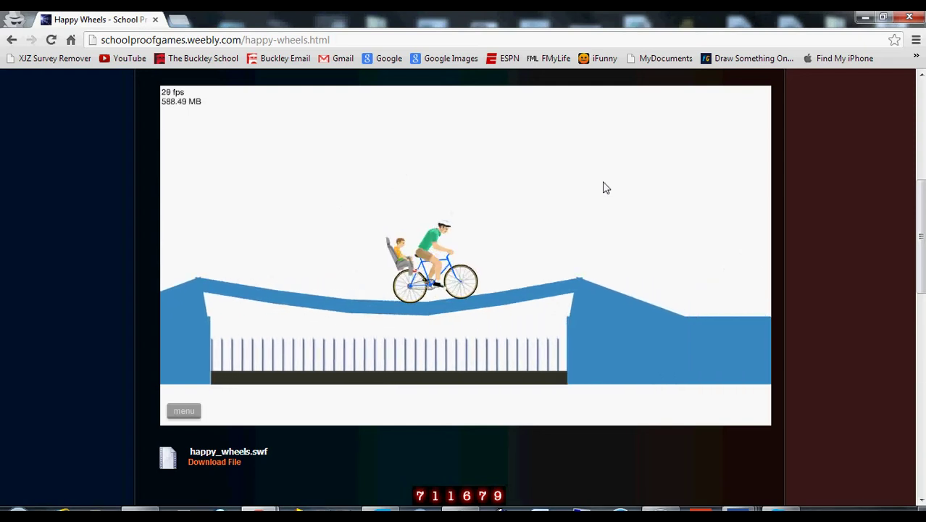
key("Up")
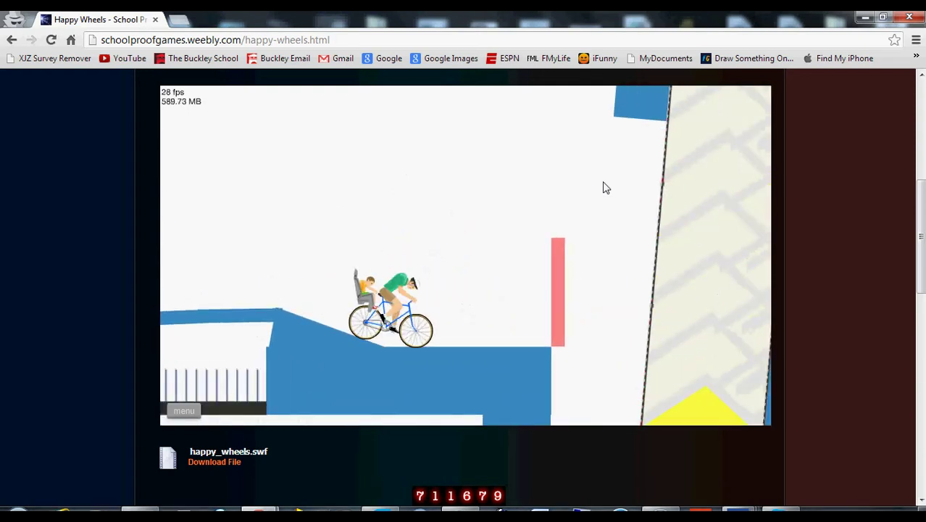
key("Up")
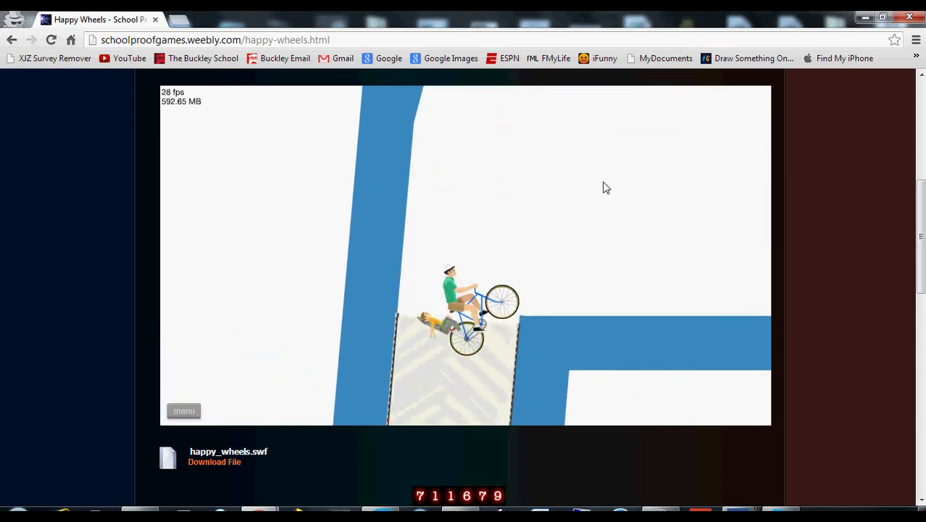
key("Up")
key("Up")
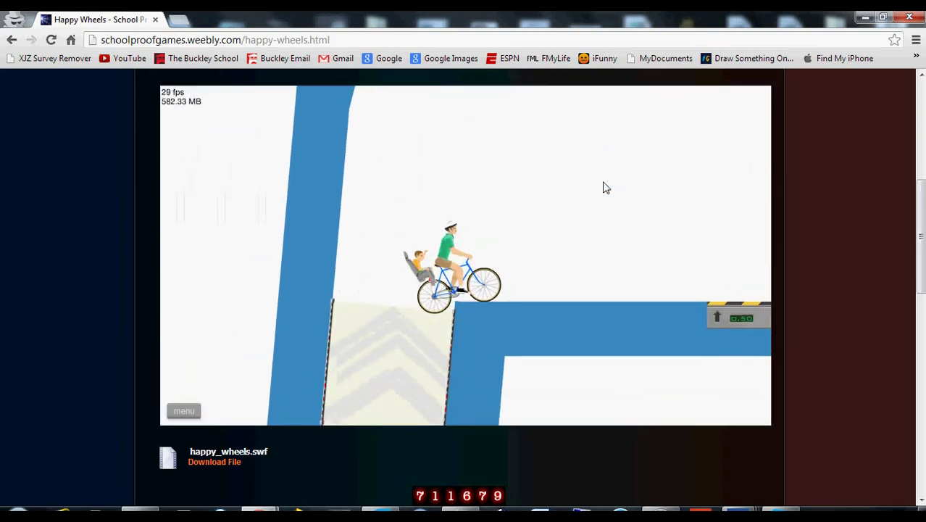
Balance the bike on the rising yellow elevator and reach the upper ledge.
key("Left")
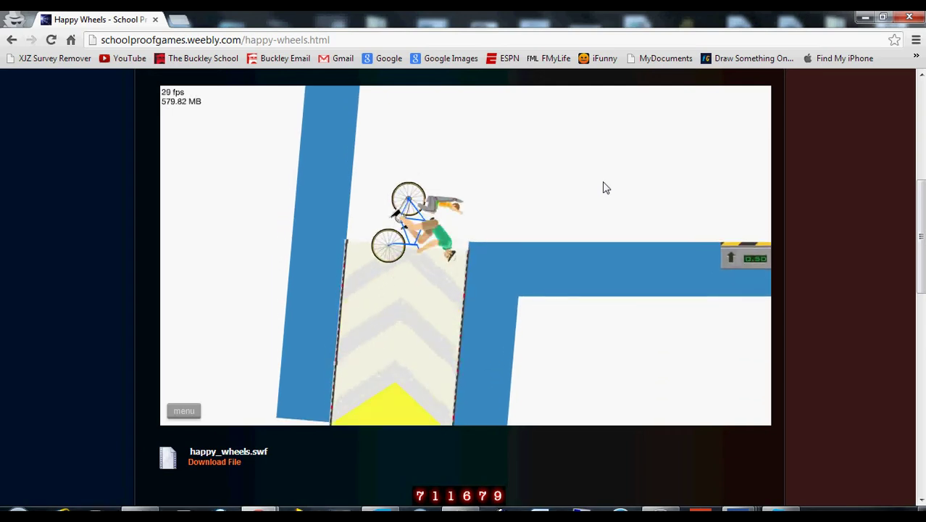
key("Left")
key("Left")
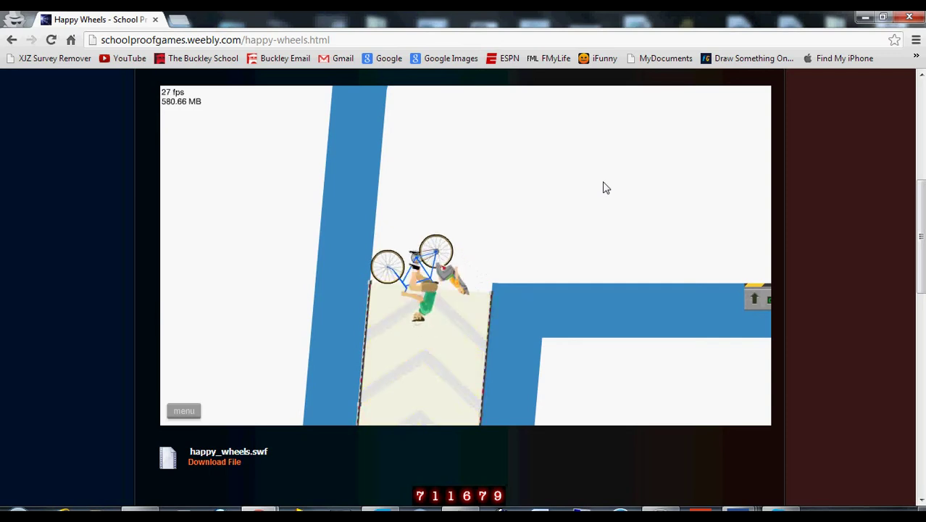
key("Right")
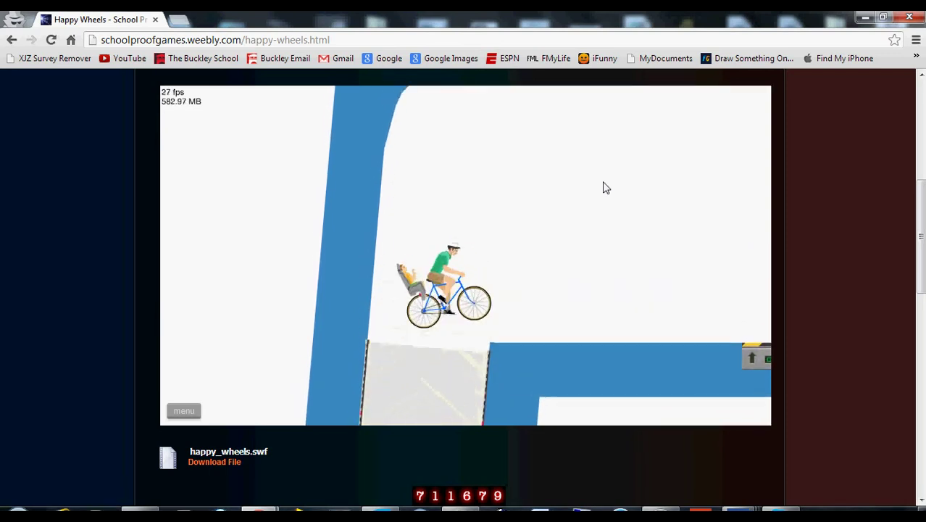
key("Left")
key("Left")
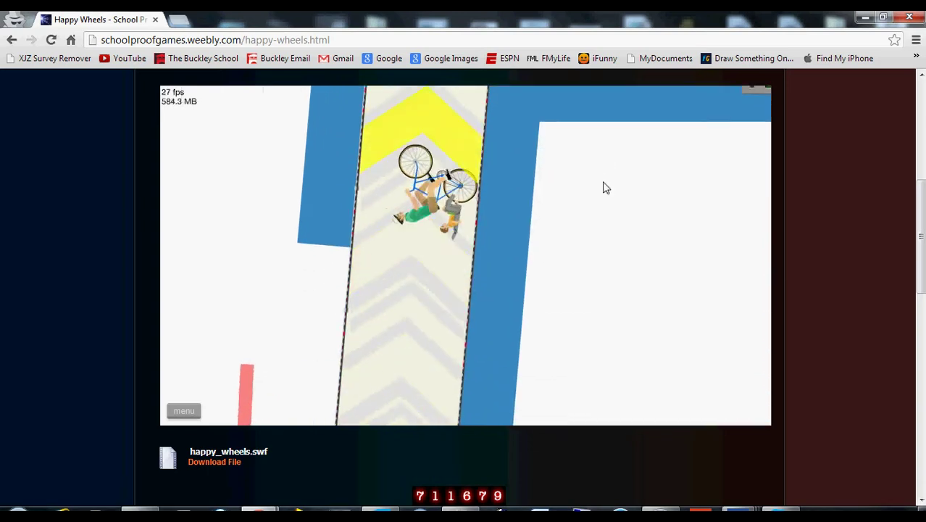
key("Up")
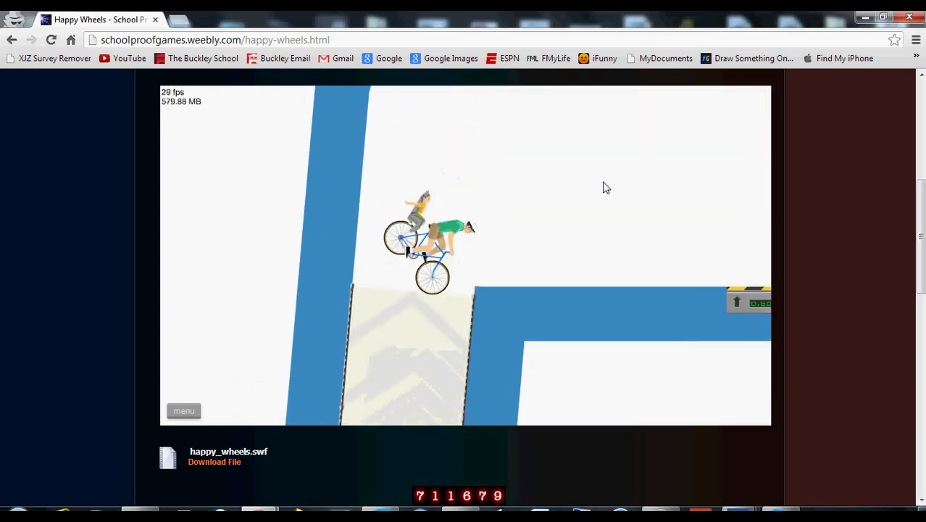
key("Up")
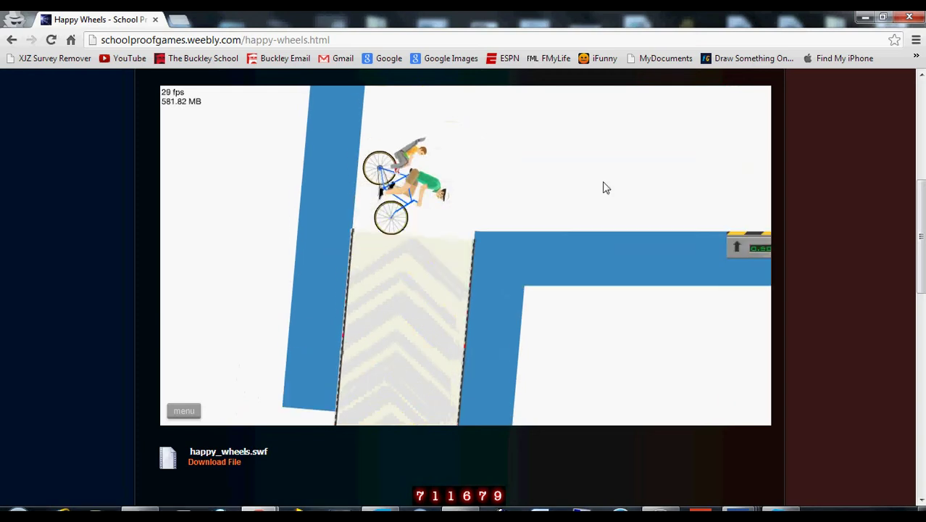
key("Left")
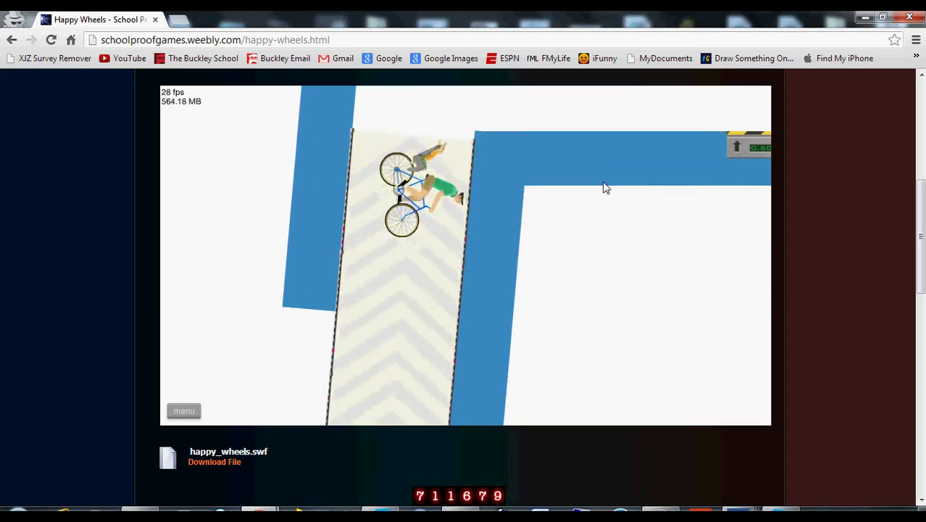
key("Up")
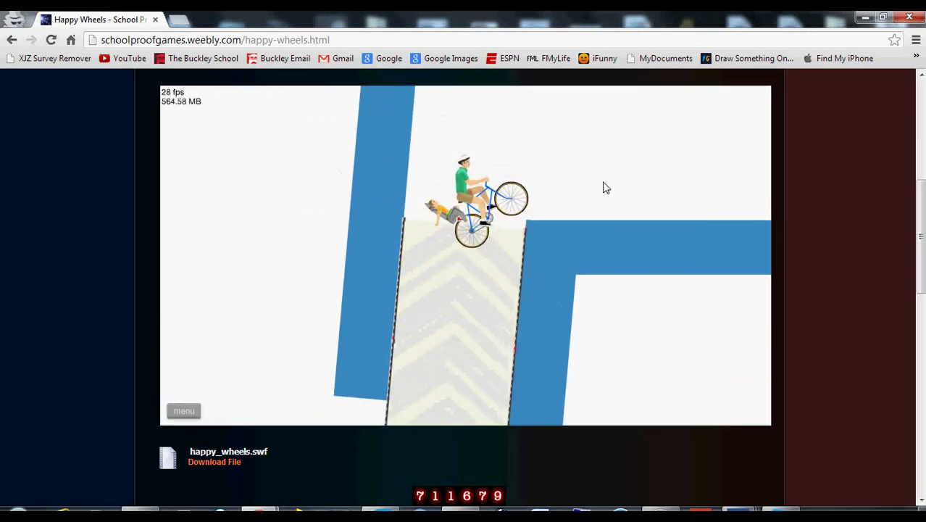
key("Up")
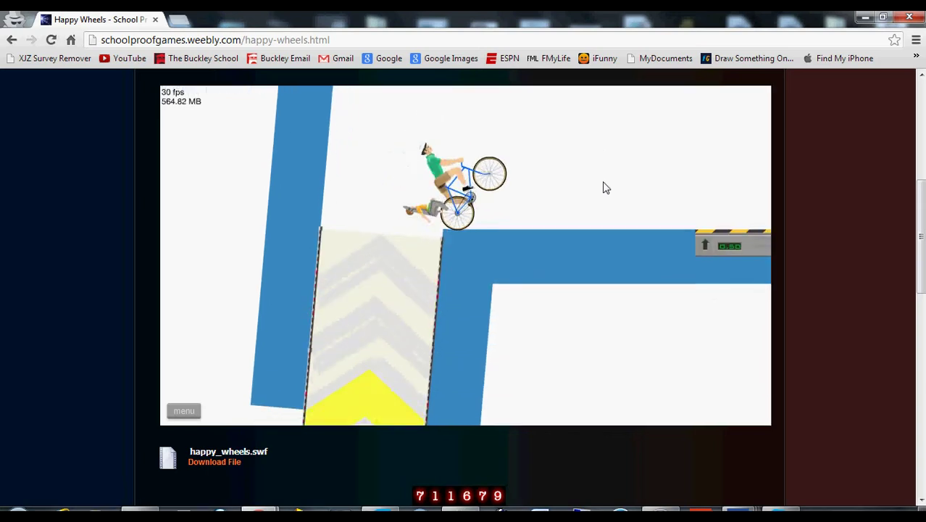
Cross the spring pad, blue steps, red cage and bumps, crashing on the tipping red beam.
key("Up")
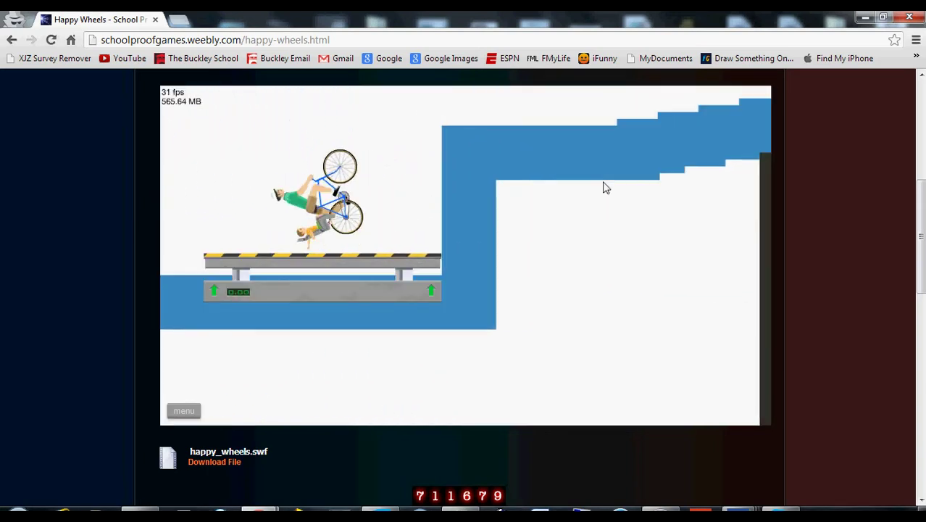
key("Up")
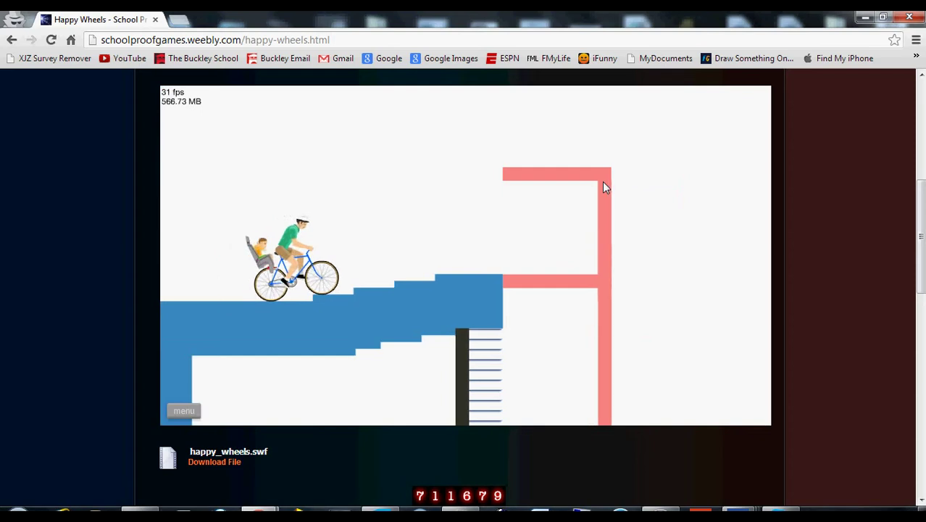
key("Up")
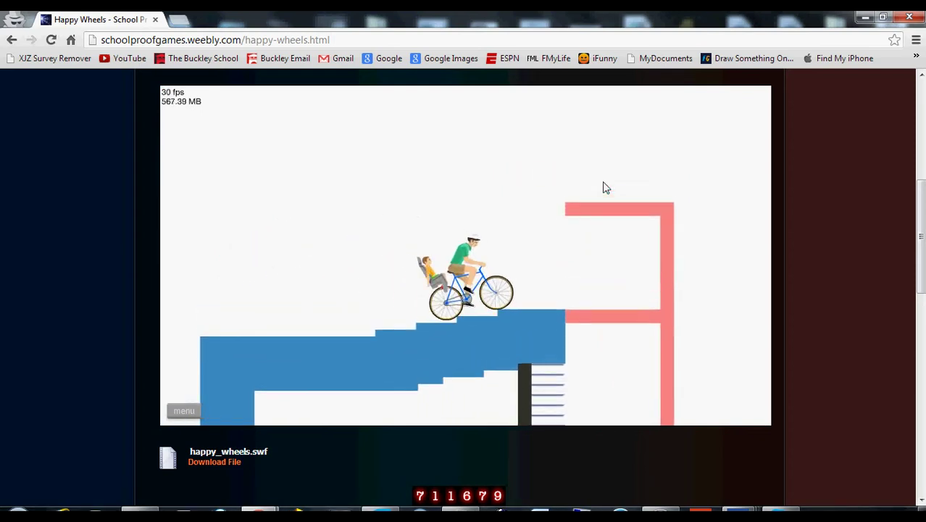
key("Up")
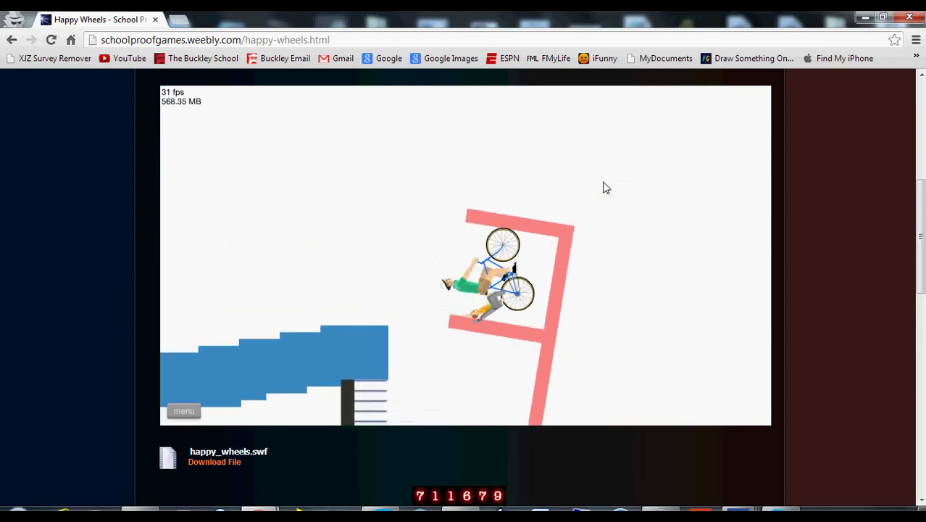
key("Up")
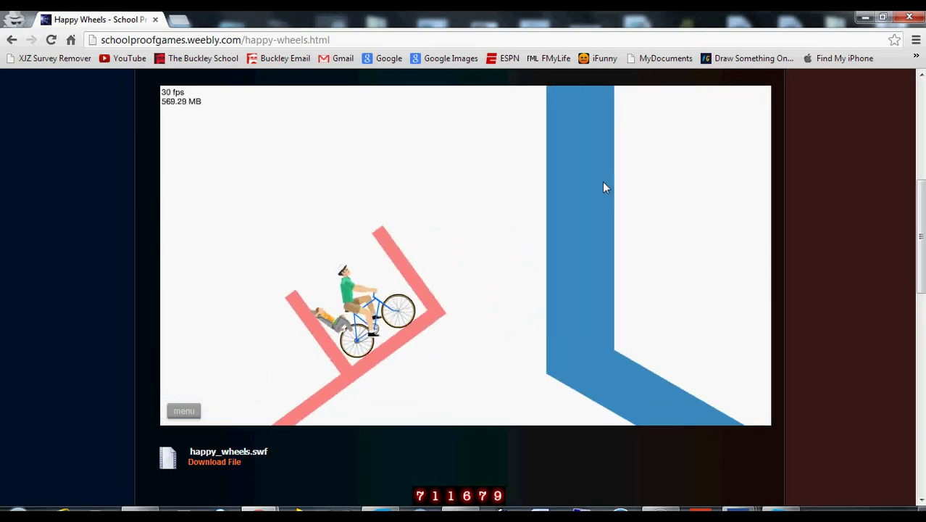
key("Up")
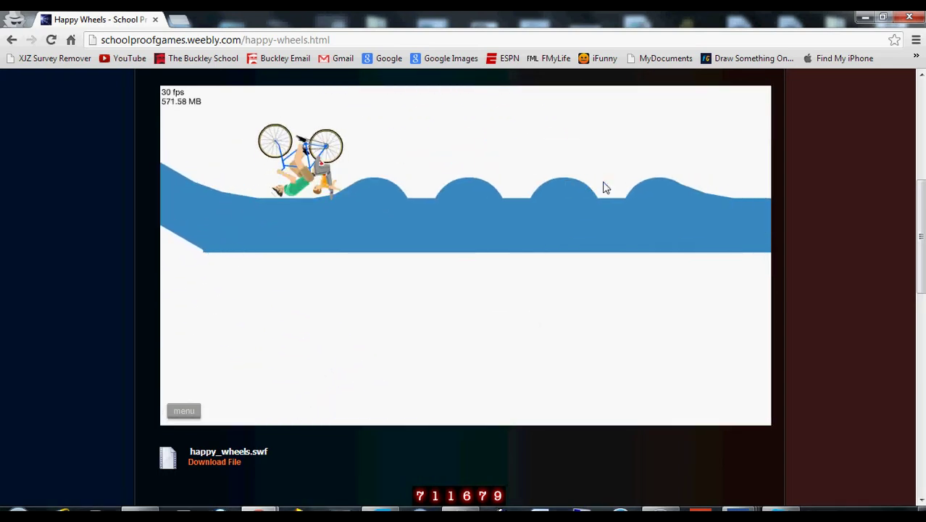
key("Up")
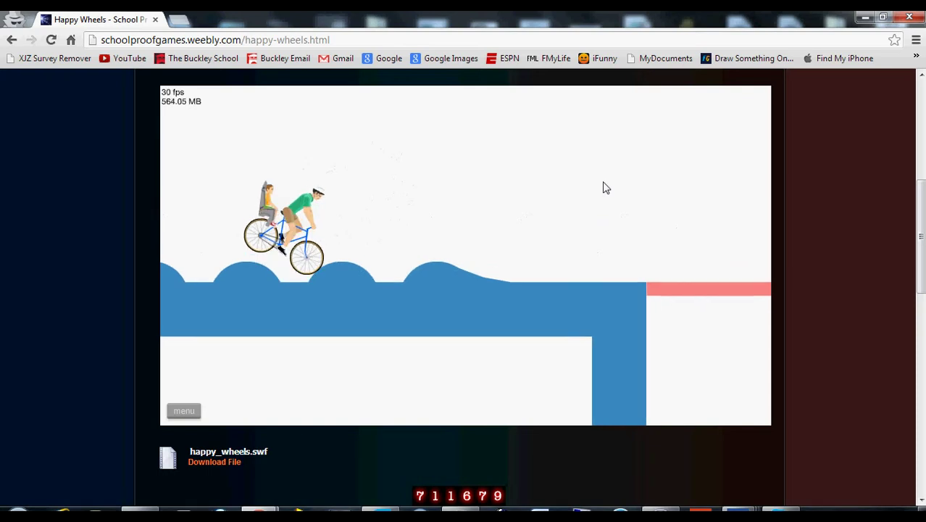
key("Up")
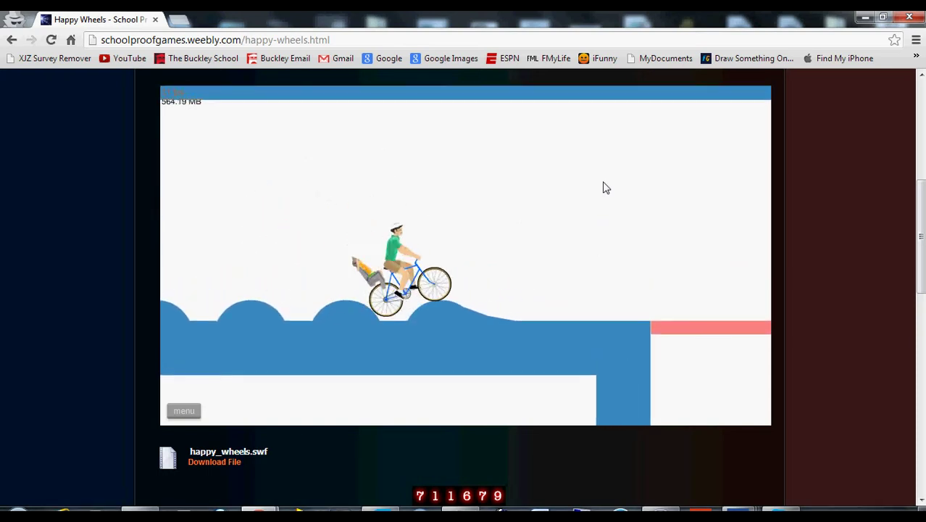
key("Up")
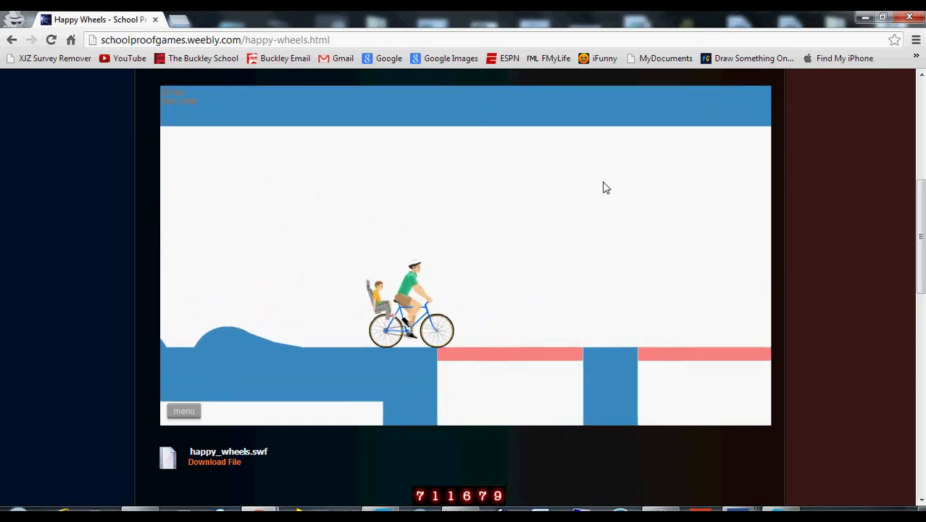
key("Up")
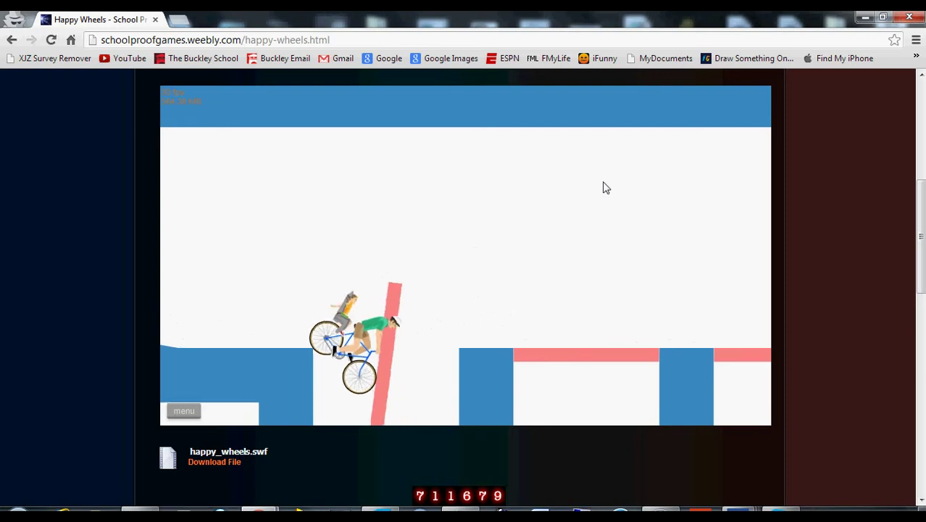
key("Up")
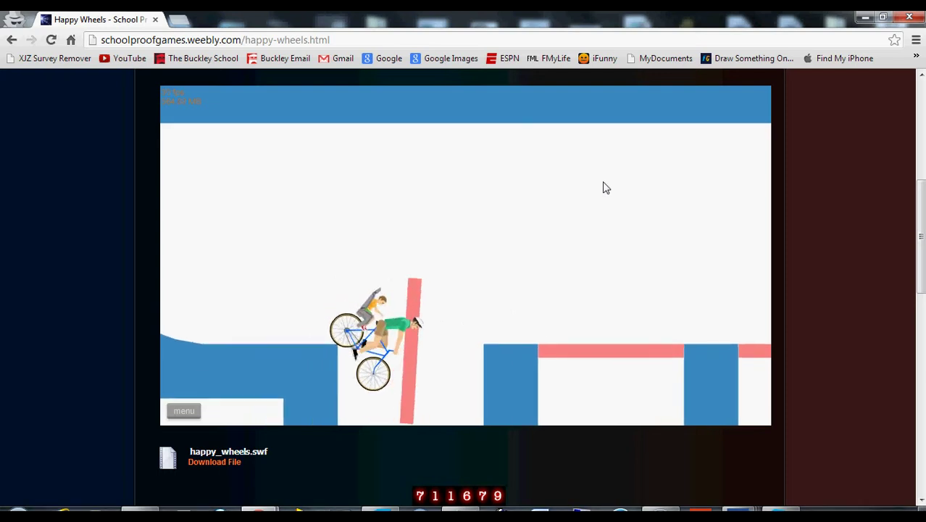
key("Up")
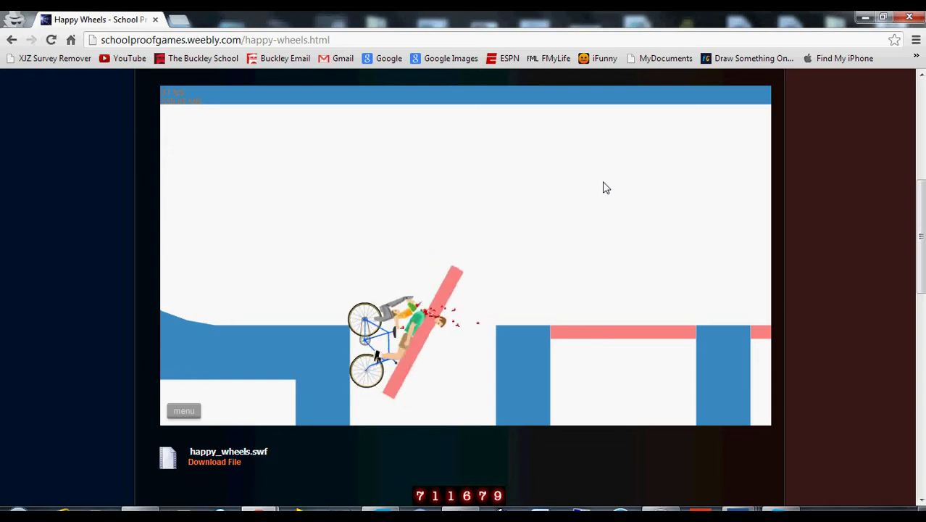
key("shift")
key("shift")
key("shift")
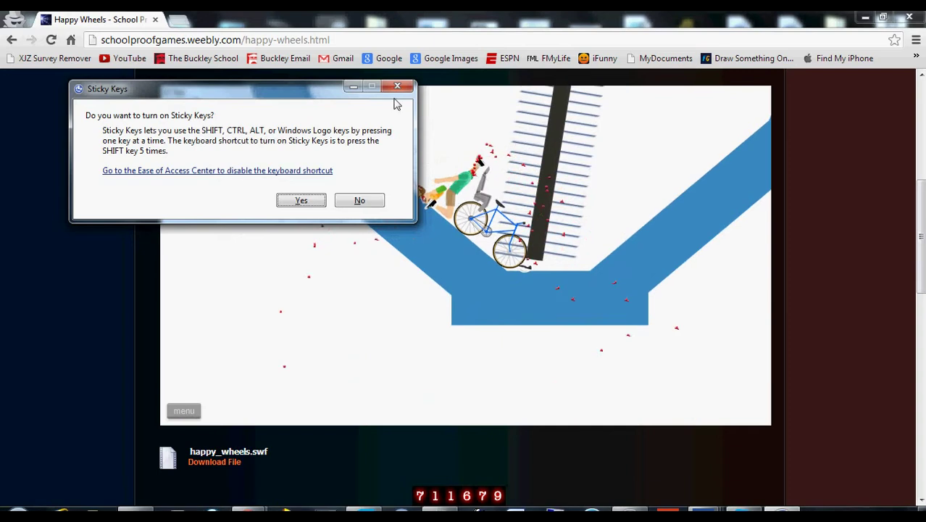
Dismiss the Sticky Keys prompt and restart the level.
left_click(397, 86)
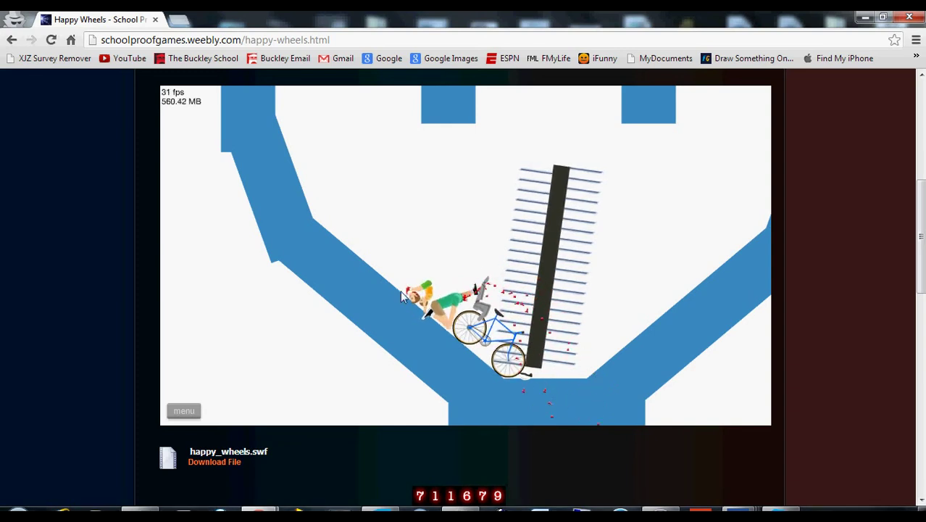
left_click(174, 411)
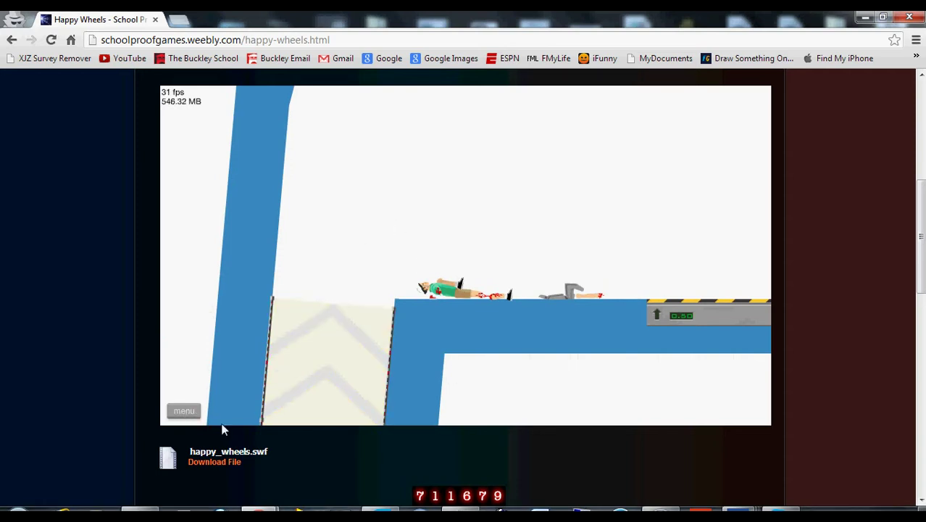
Restart, then re-enter the level via the main menu's PLAY NOW with the bicycle dad.
left_click(183, 412)
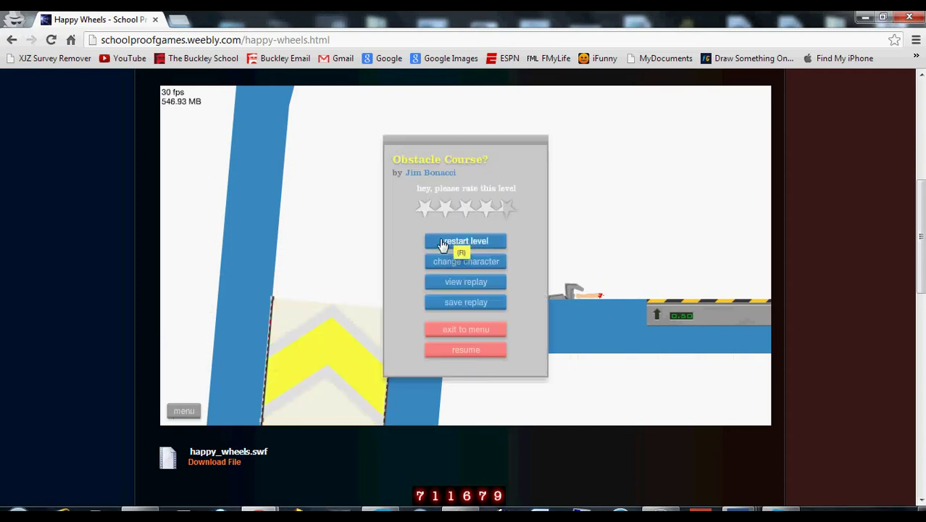
left_click(444, 244)
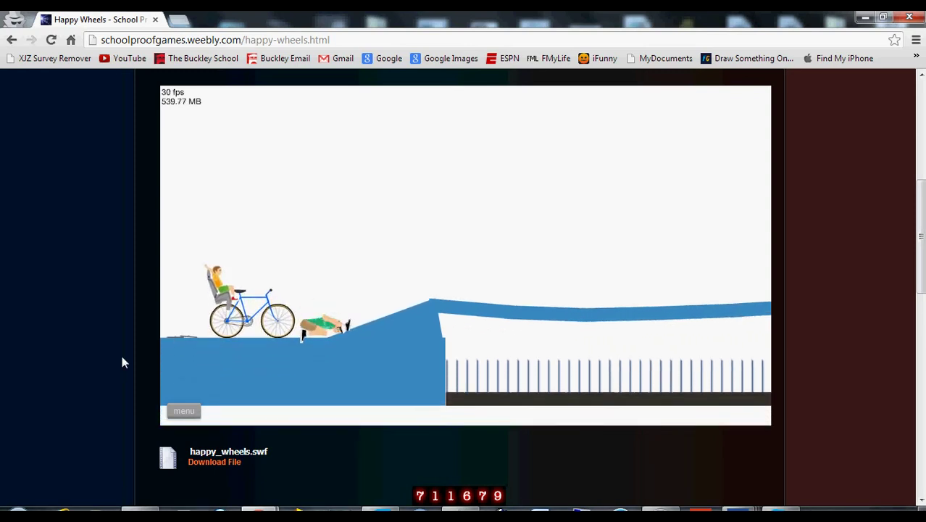
left_click(184, 413)
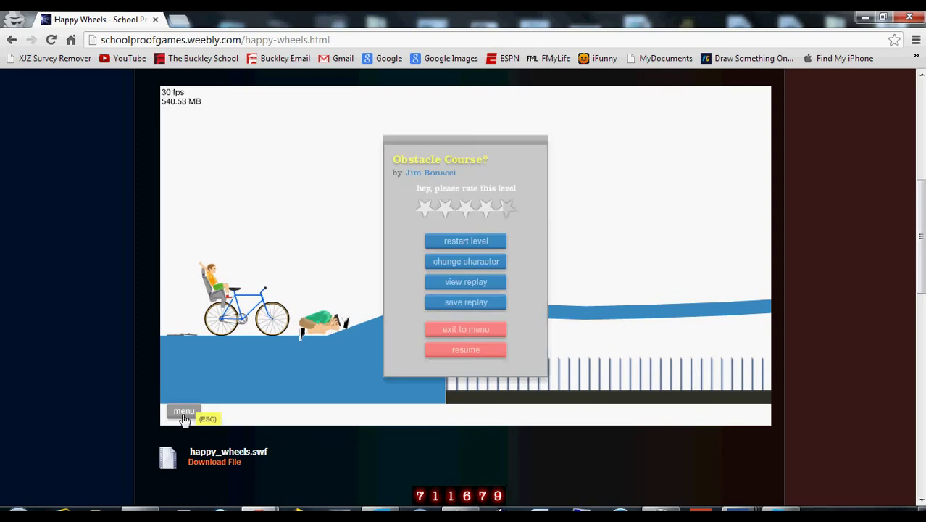
left_click(466, 329)
left_click(527, 354)
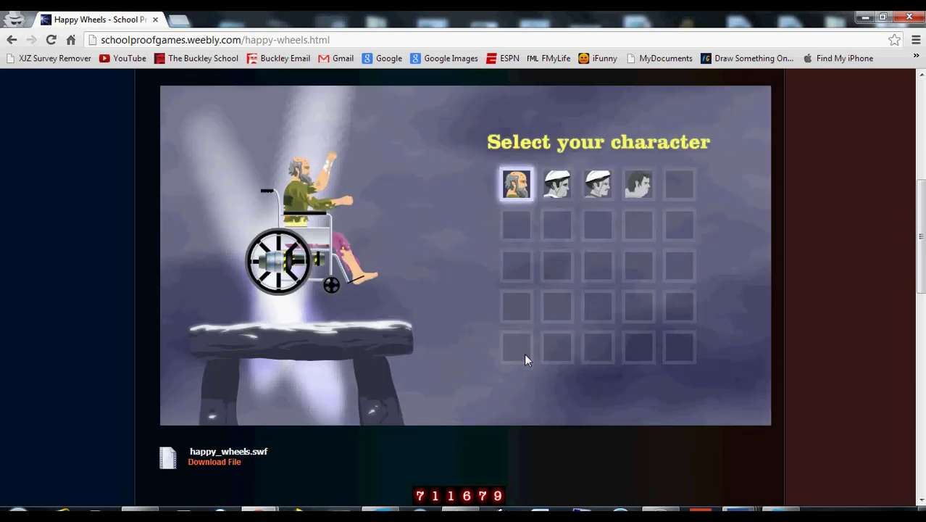
left_click(597, 184)
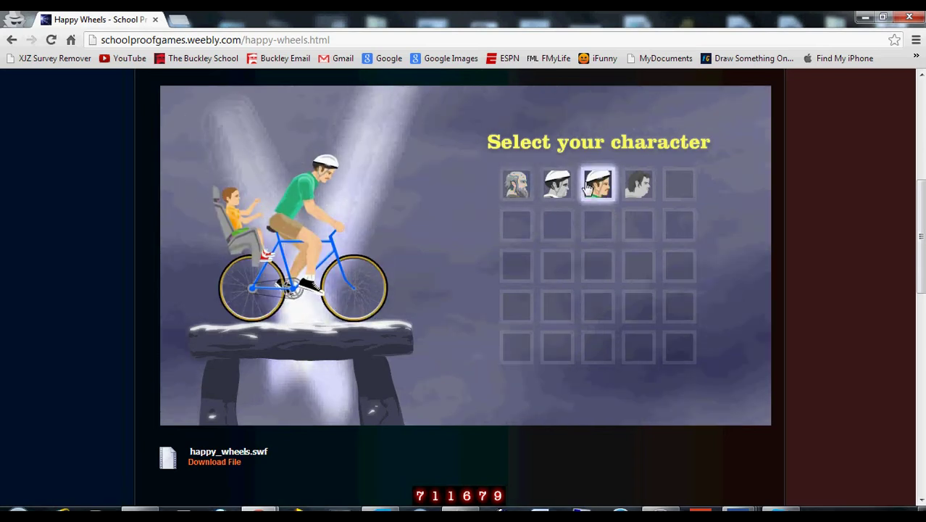
left_click(214, 231)
Ride across the bridge, over the red barrier and plank into the chute, then restart.
key("Up")
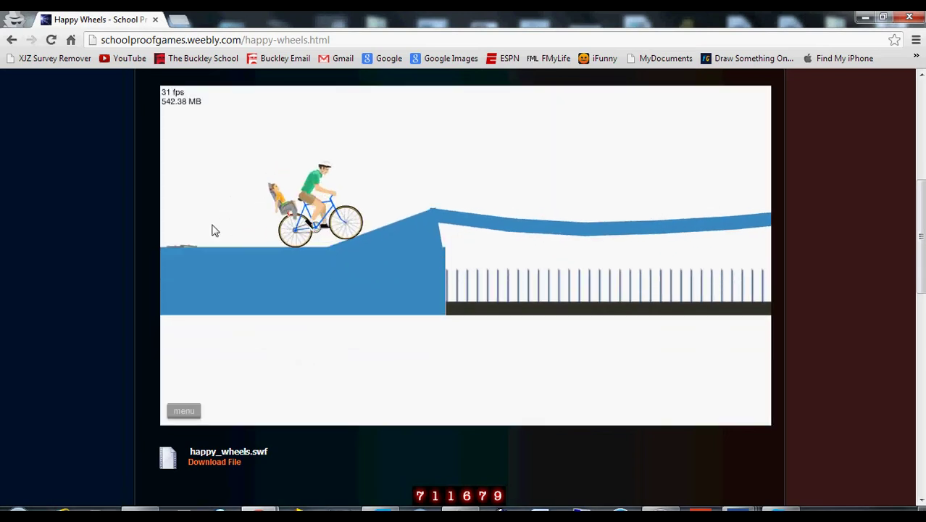
key("Up")
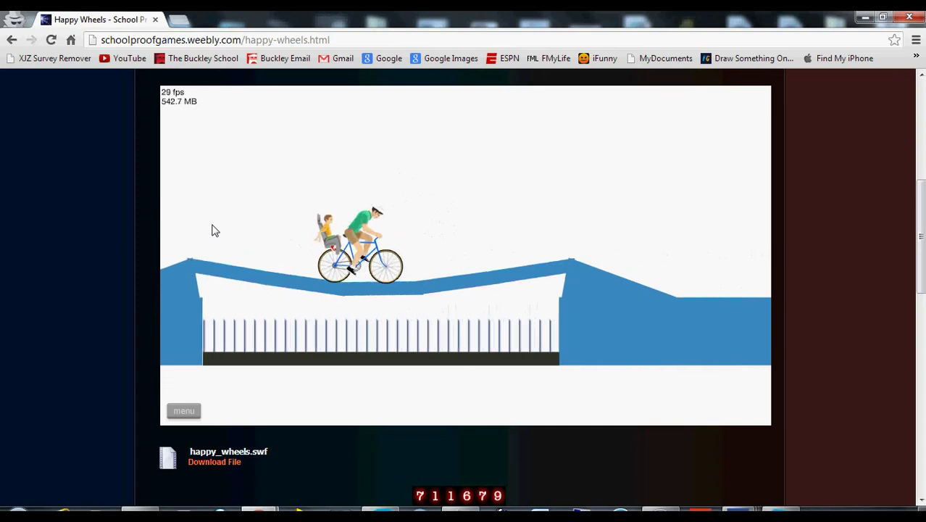
key("Up")
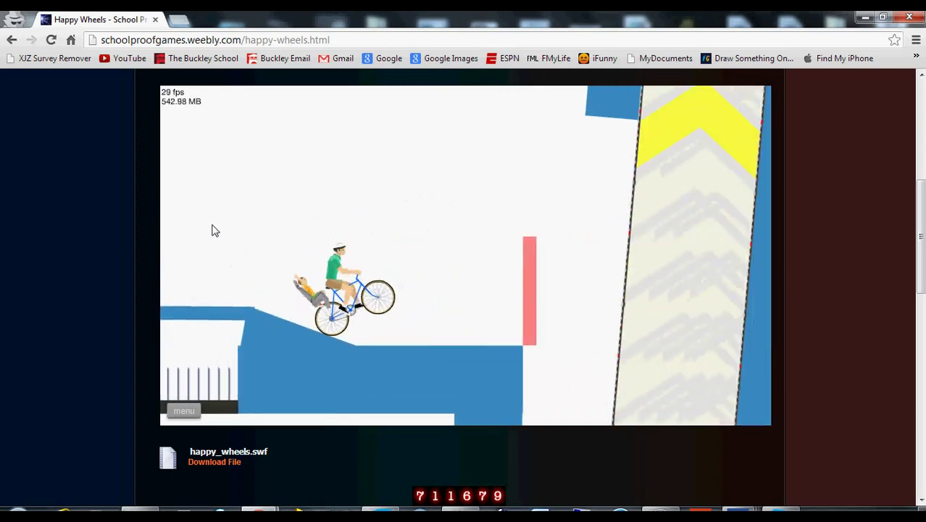
key("Up")
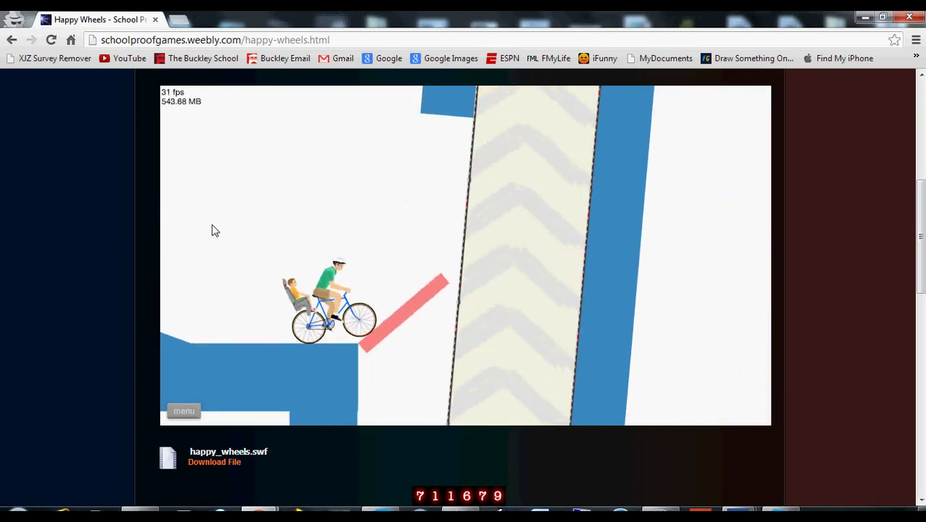
key("Up")
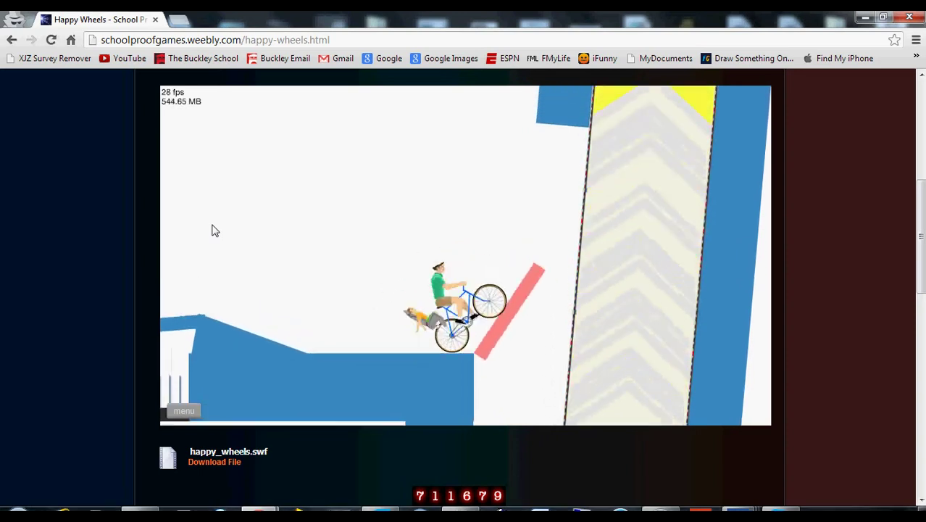
key("Up")
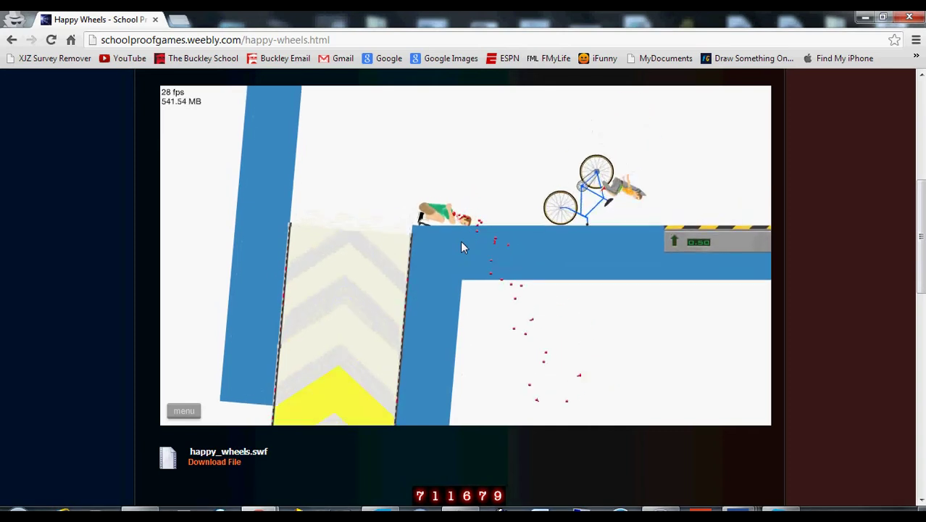
left_click(183, 410)
Ride up the steps into the red cage and across the bumps, then restart after crashing.
key("Up")
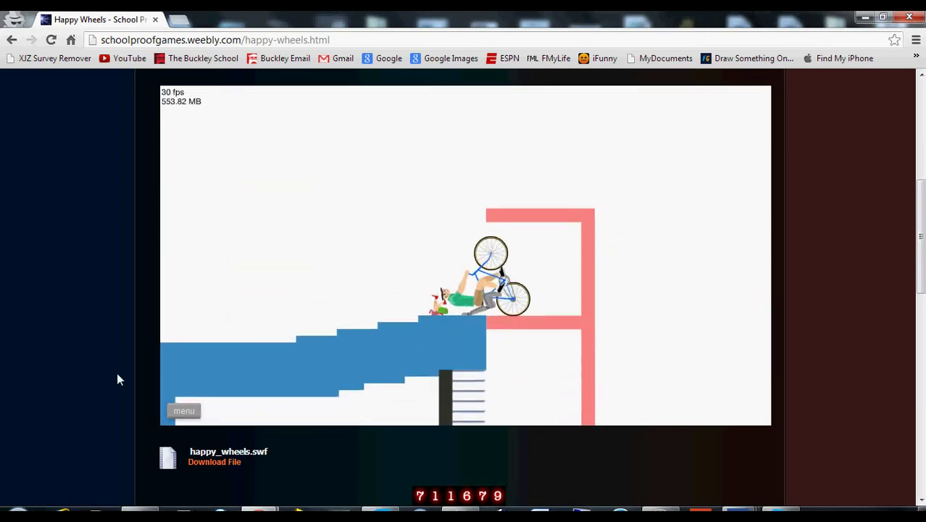
key("Up")
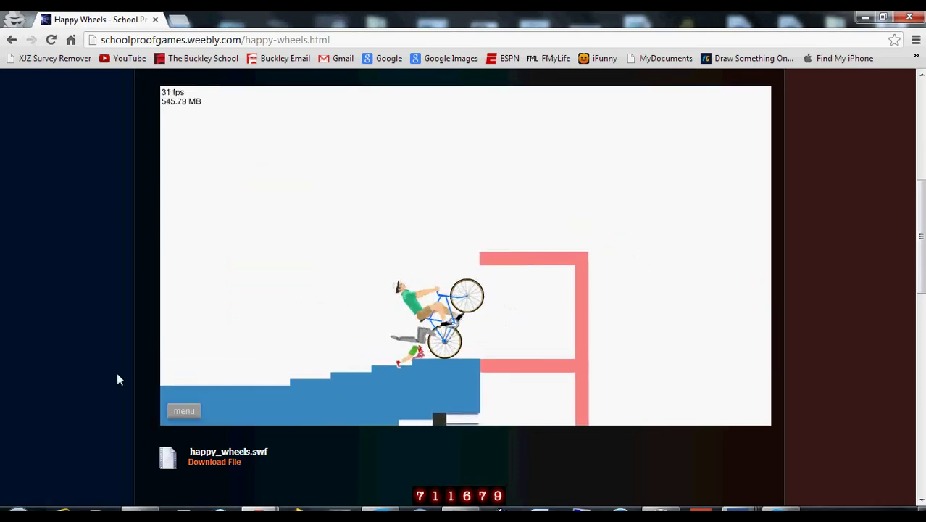
key("Left")
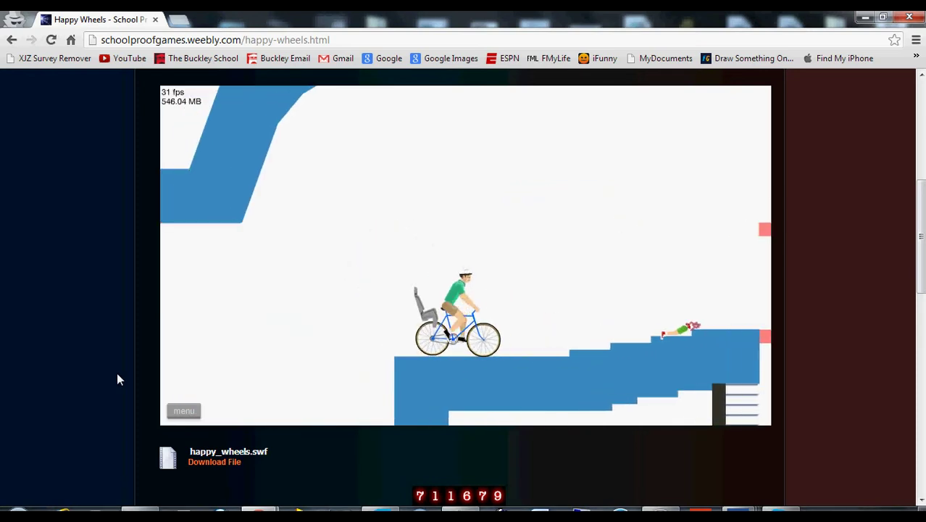
key("Up")
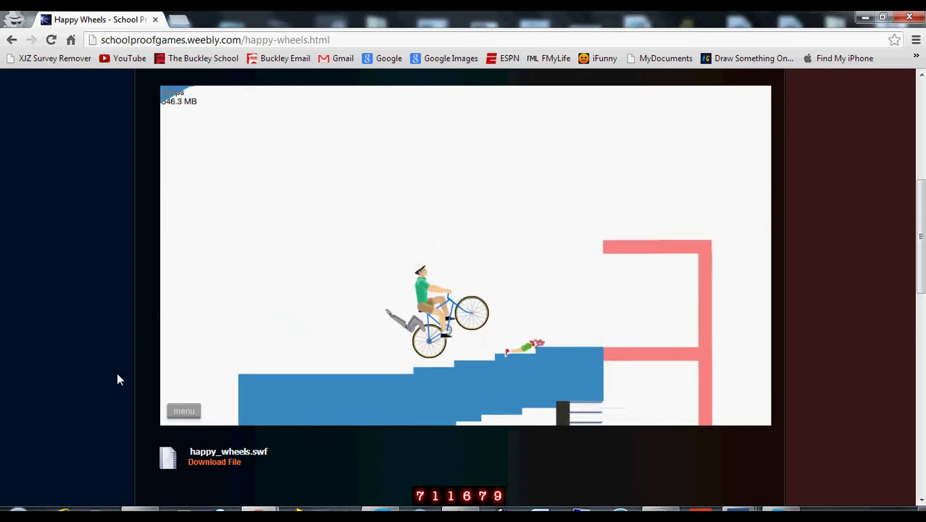
key("Up")
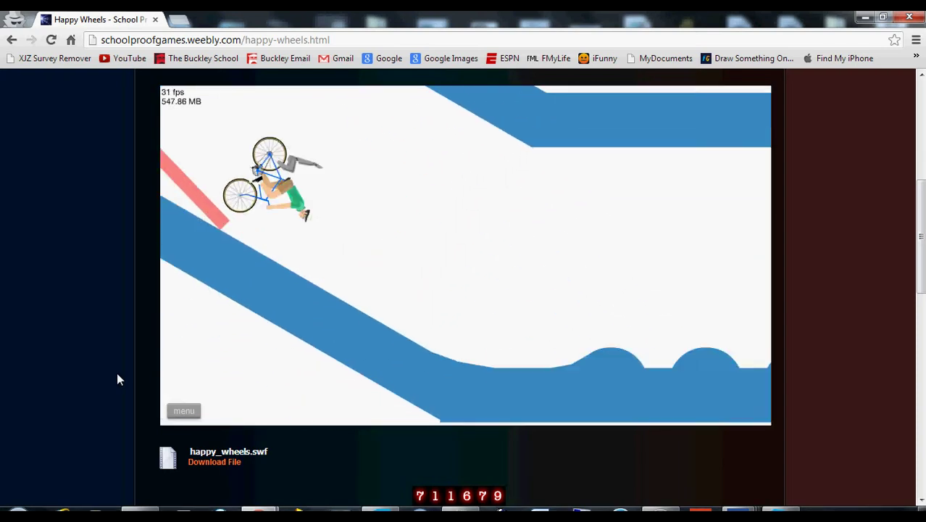
key("Up")
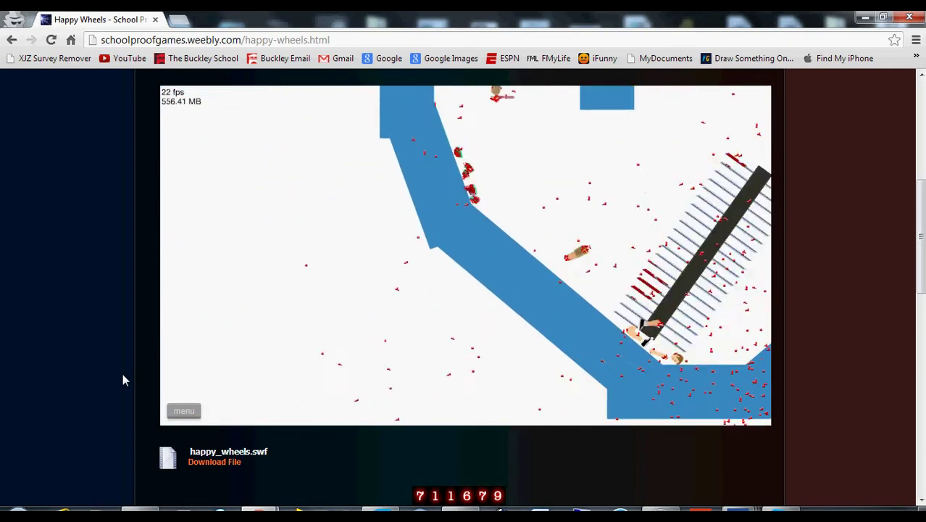
left_click(183, 411)
left_click(217, 325)
Eject the rider with Z, pause and resume once, then pause again after the crash.
key("z")
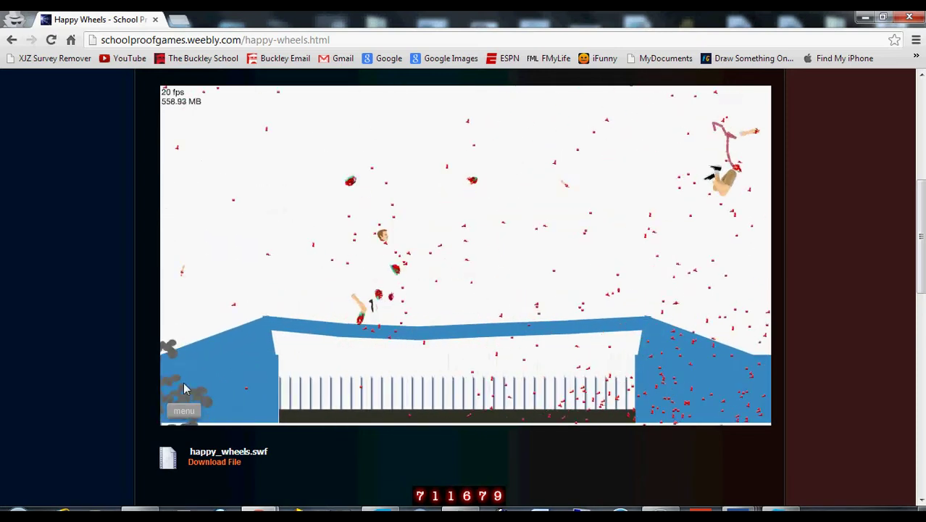
left_click(187, 412)
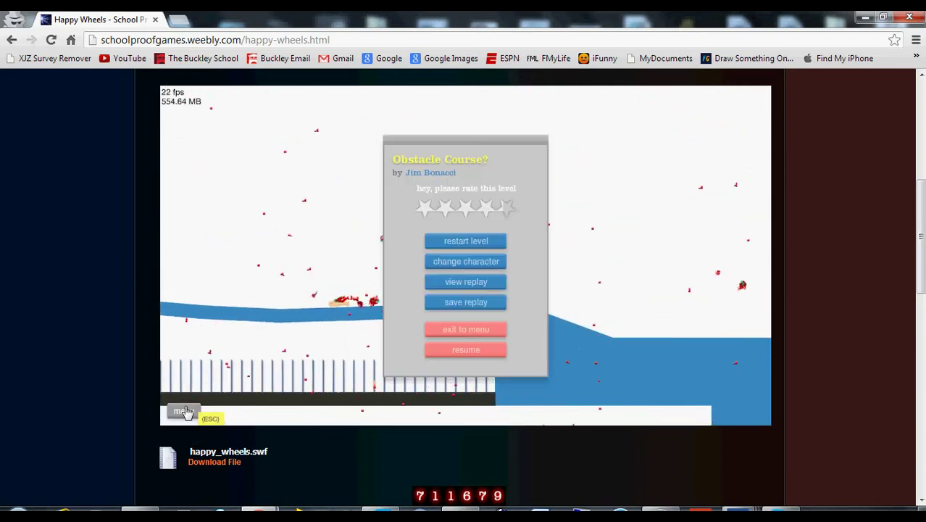
left_click(469, 355)
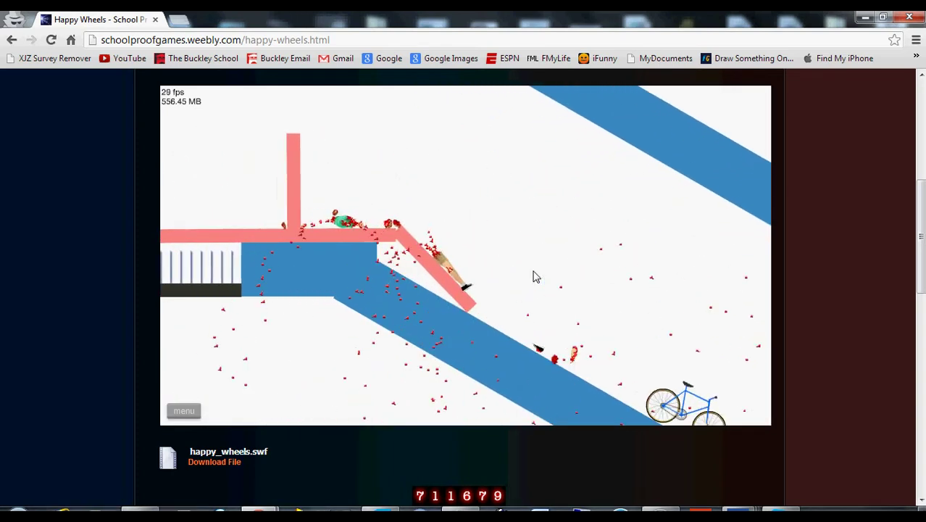
left_click(184, 411)
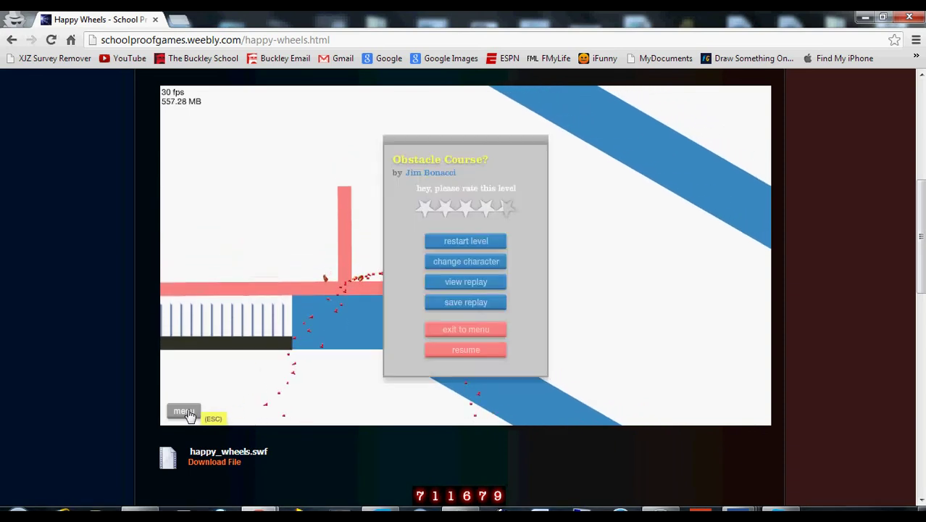
Restart and ride over the spike bridge, up the elevator shaft and past the next platform.
key("Tab")
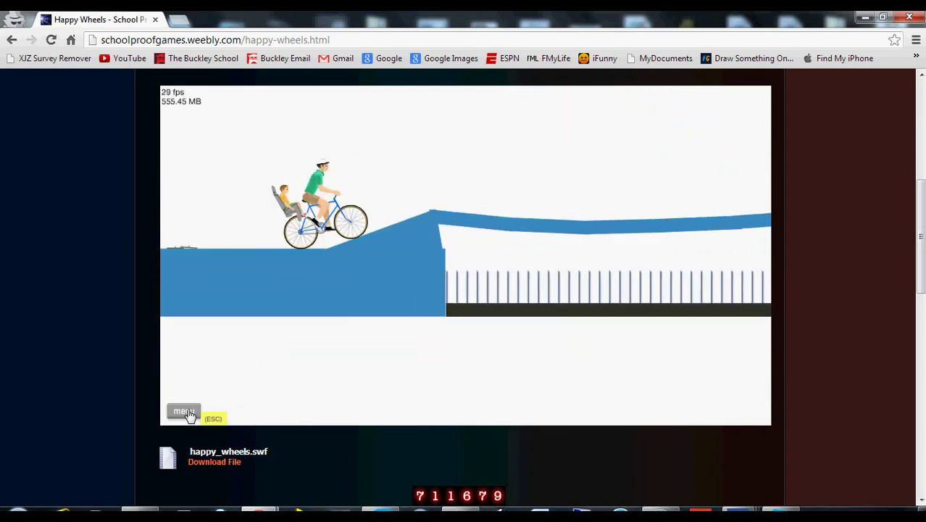
key("Up")
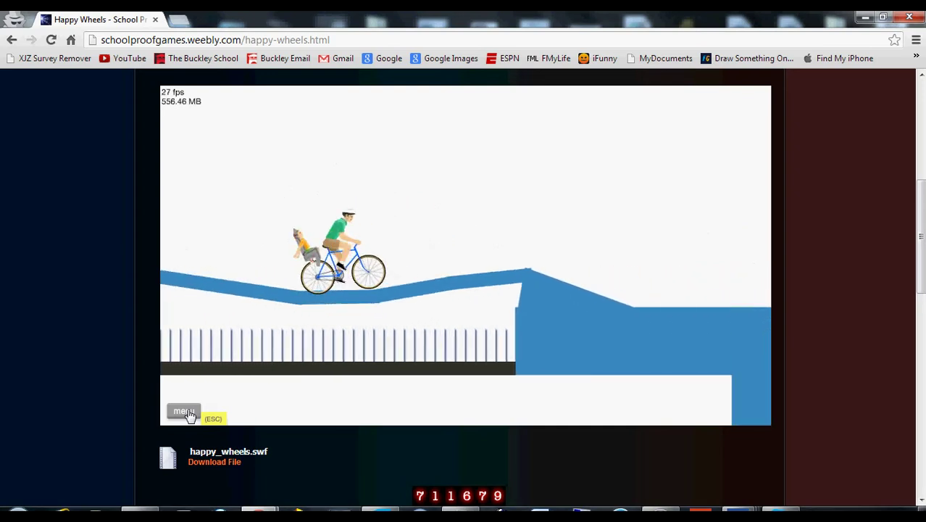
key("Up")
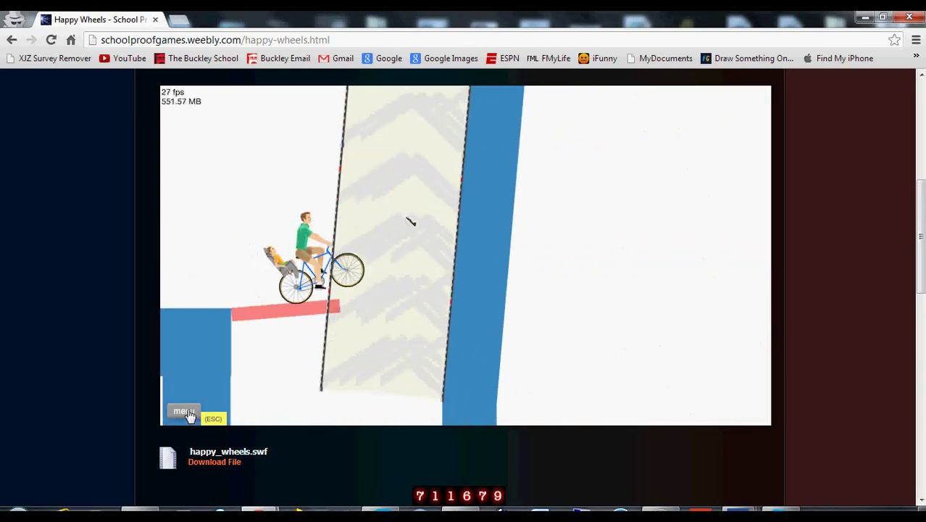
key("Up")
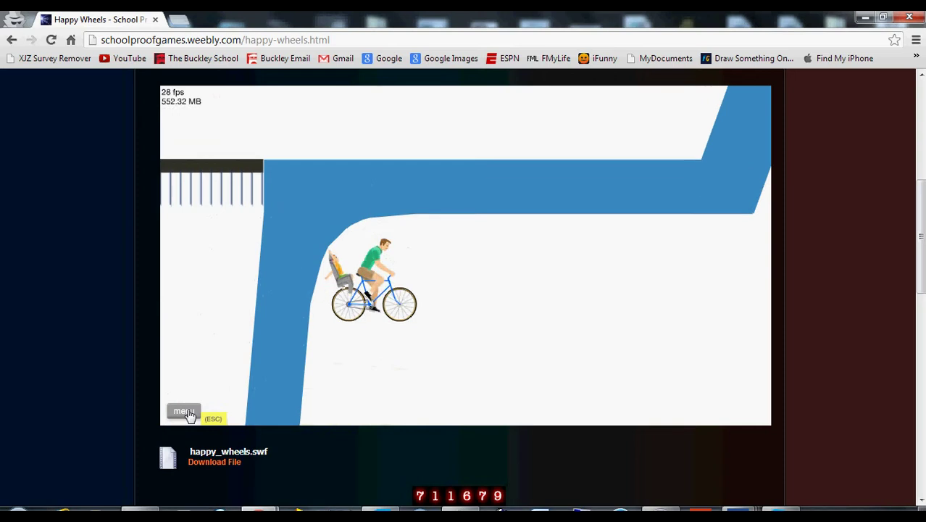
key("Up")
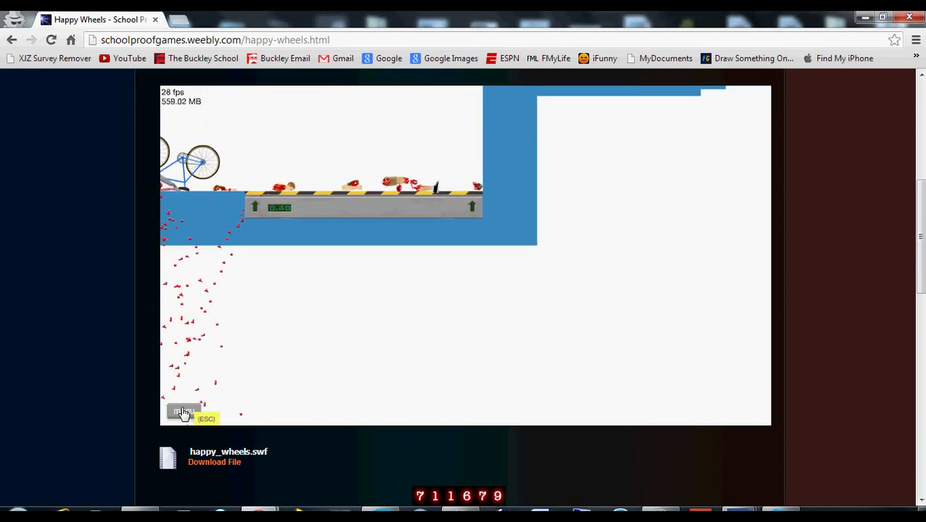
Restart the level twice after crashes and respawn the rider at the steps checkpoint.
key("Tab")
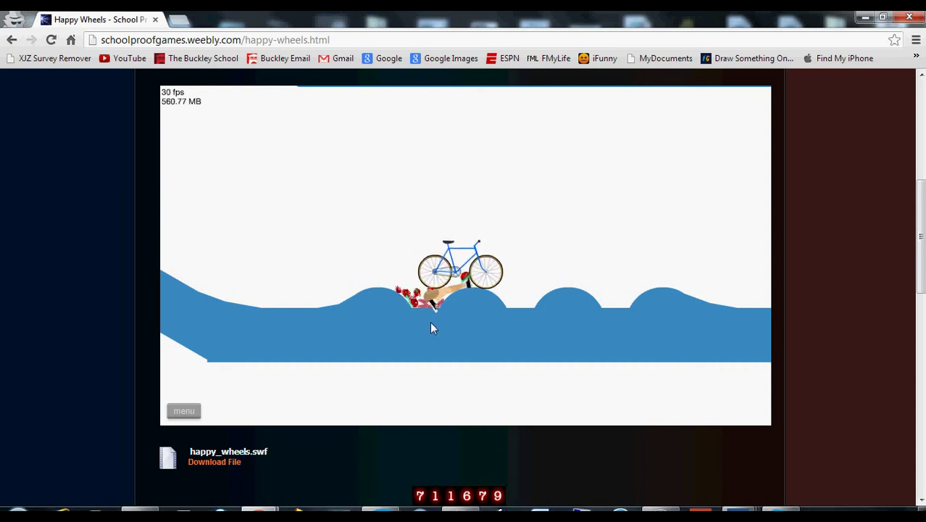
key("r")
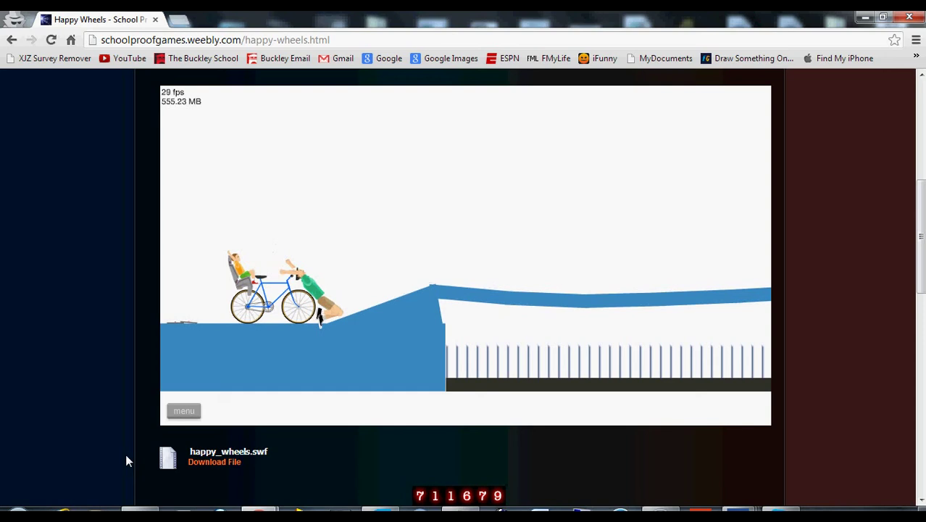
left_click(184, 421)
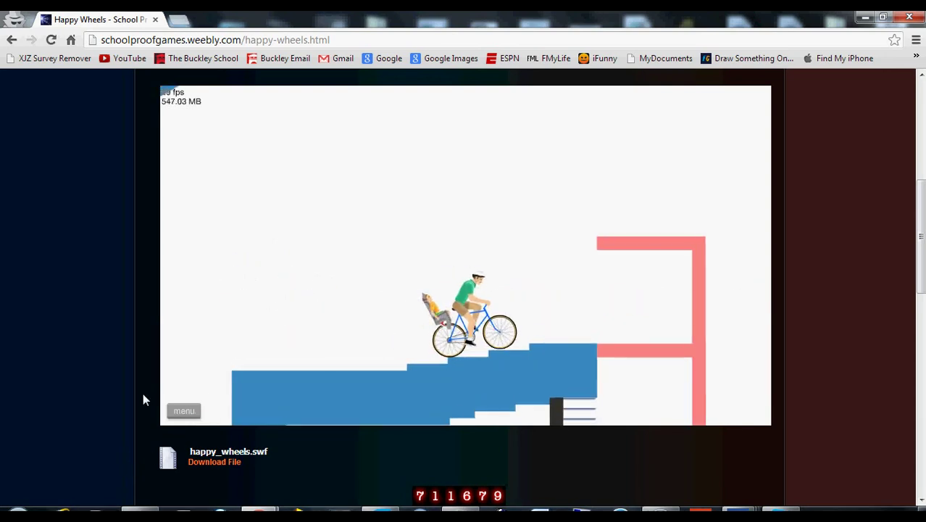
Ride up the steps, through the red box and over the bumpy blue ground, then restart after hitting the spikes.
key("Up")
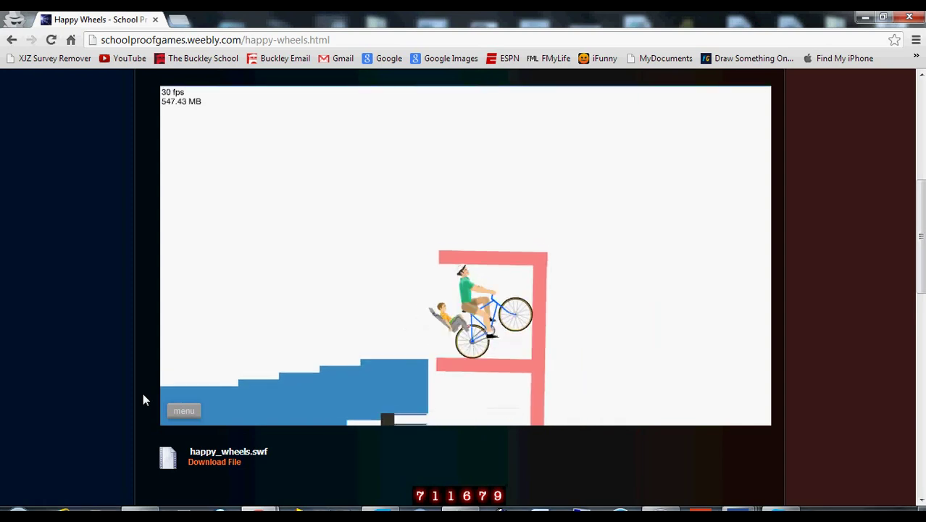
key("Up")
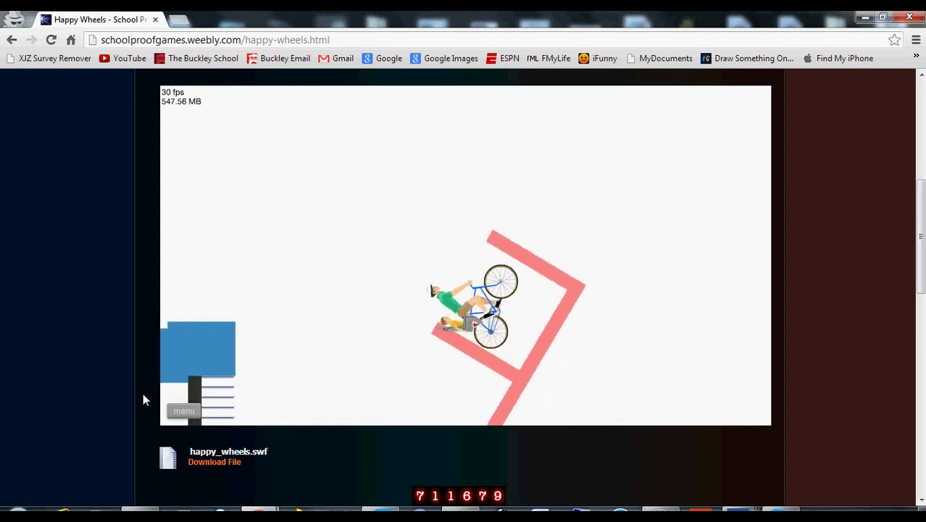
key("Up")
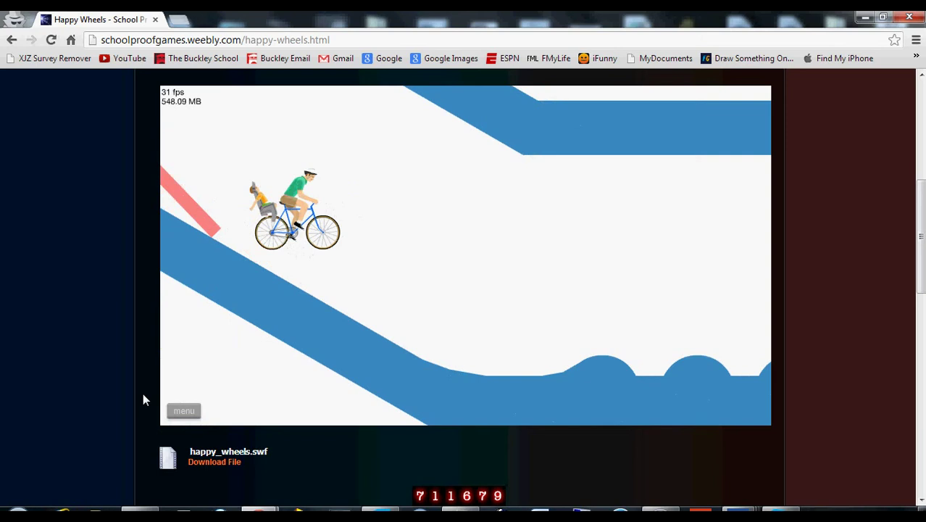
key("Up")
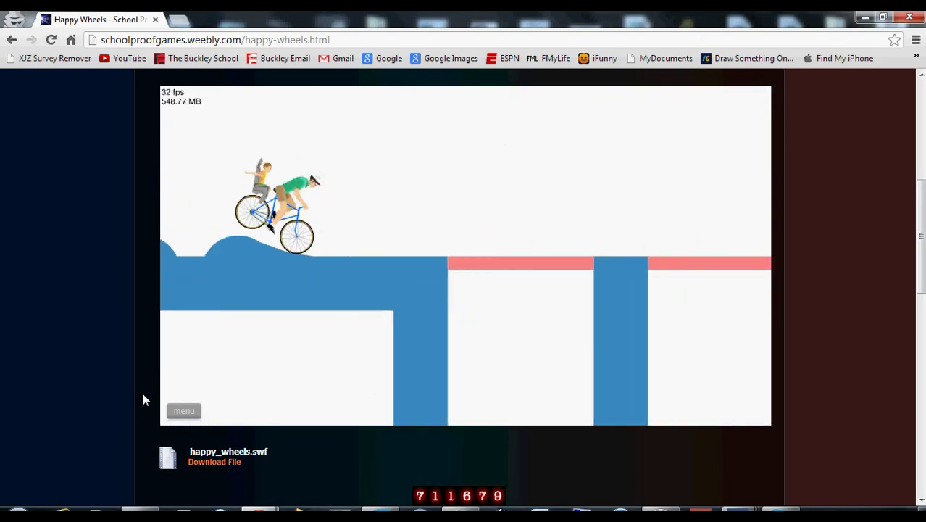
key("Up")
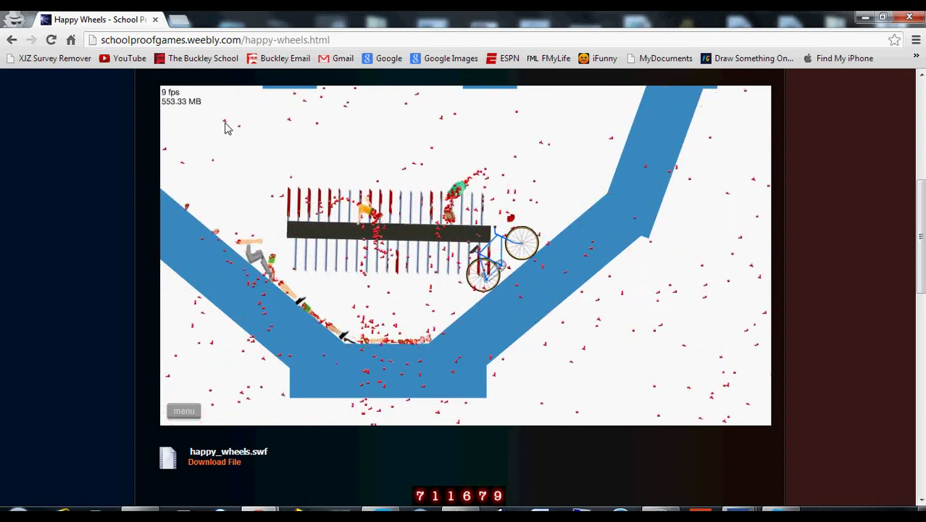
key("space")
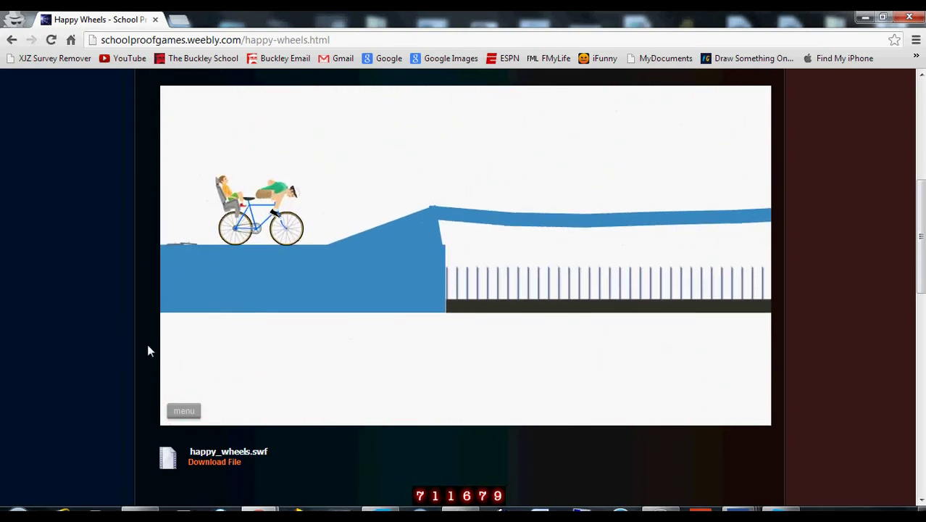
Restart with the rider on the bike and ride past the moving wall through the elevator.
key("z")
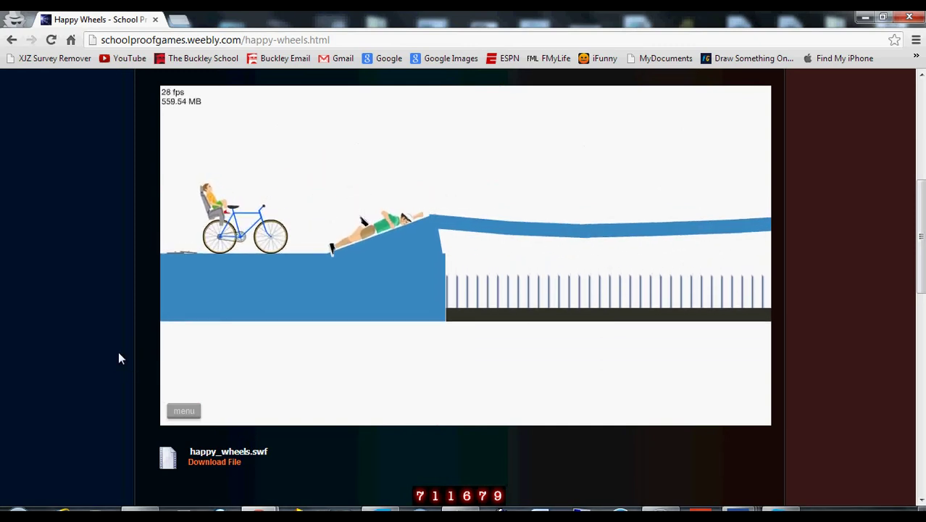
key("Tab")
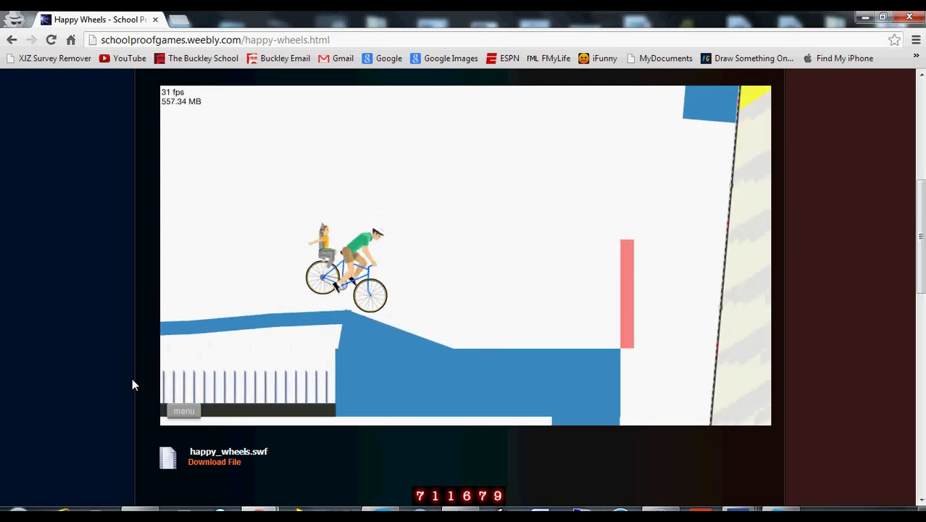
key("Up")
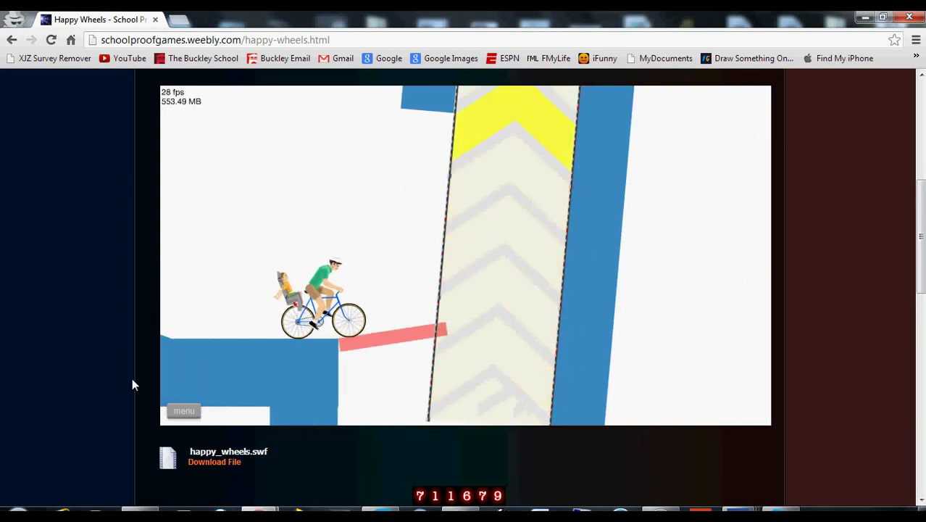
key("Up")
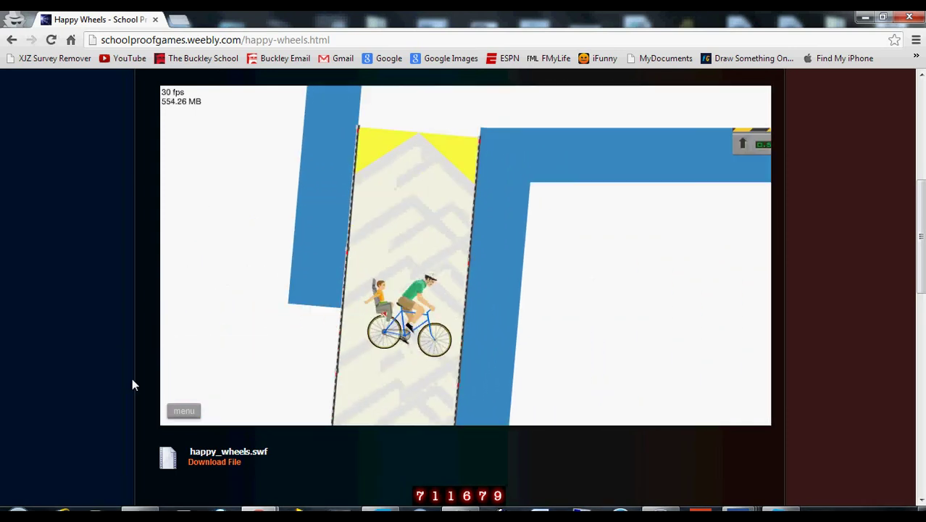
key("Up")
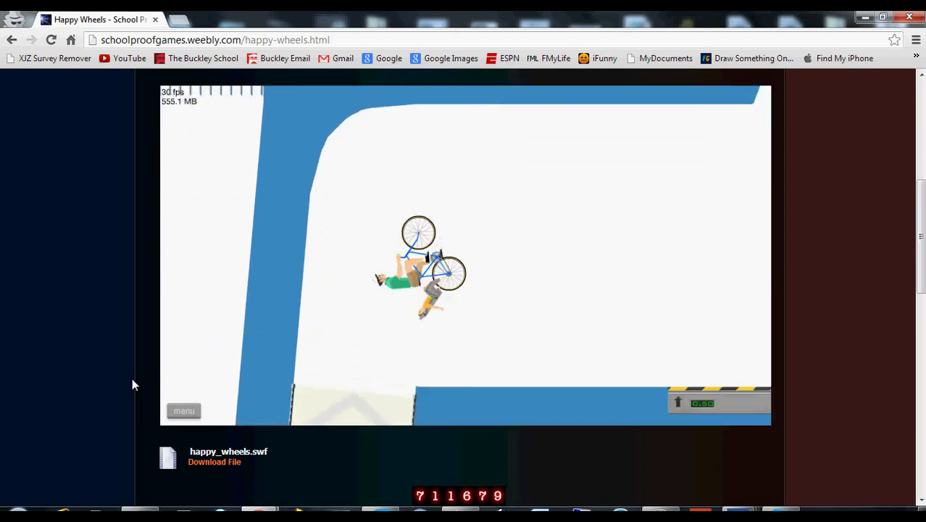
Cross the platforms and gap, climb the steps, and finish inside the red box in 42.13 seconds.
key("Up")
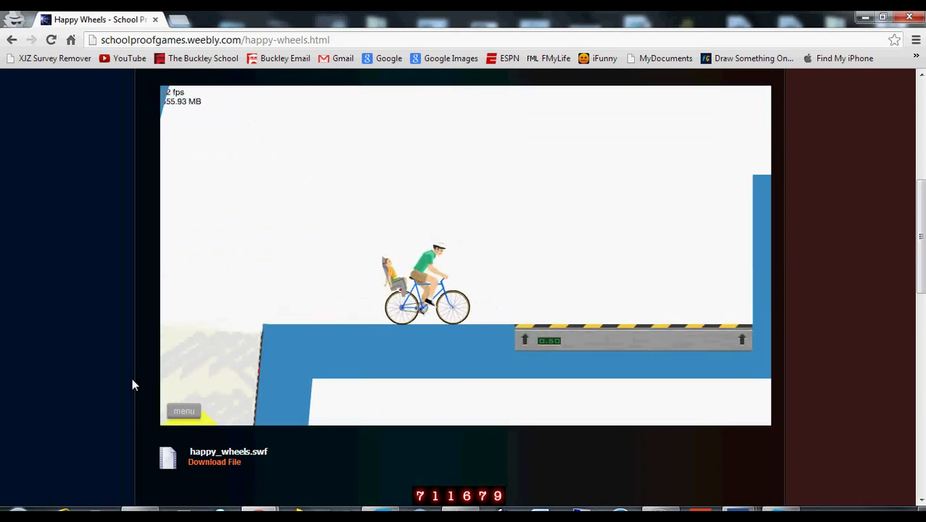
key("Up")
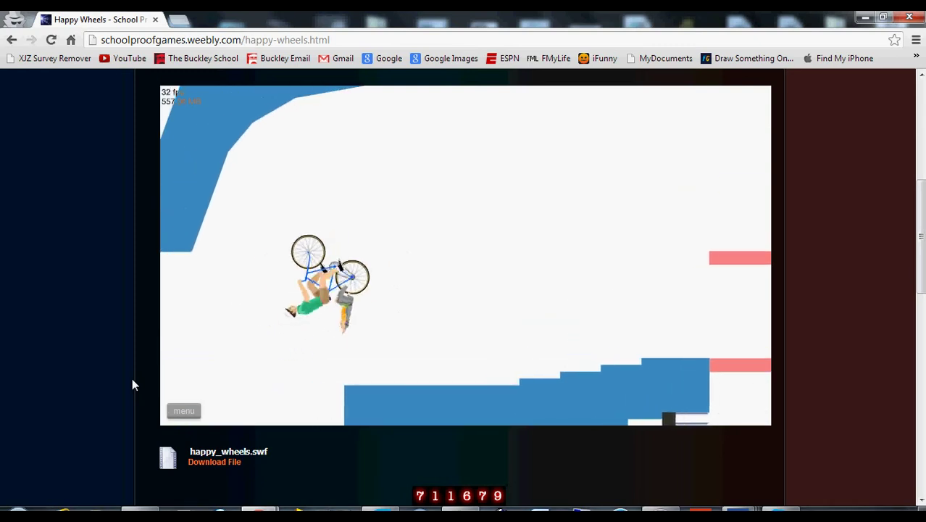
key("Up")
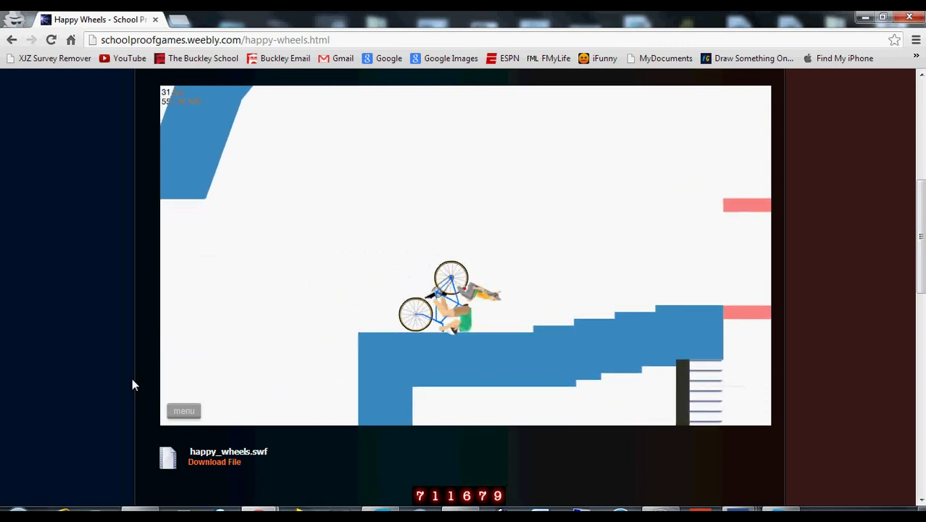
key("Up")
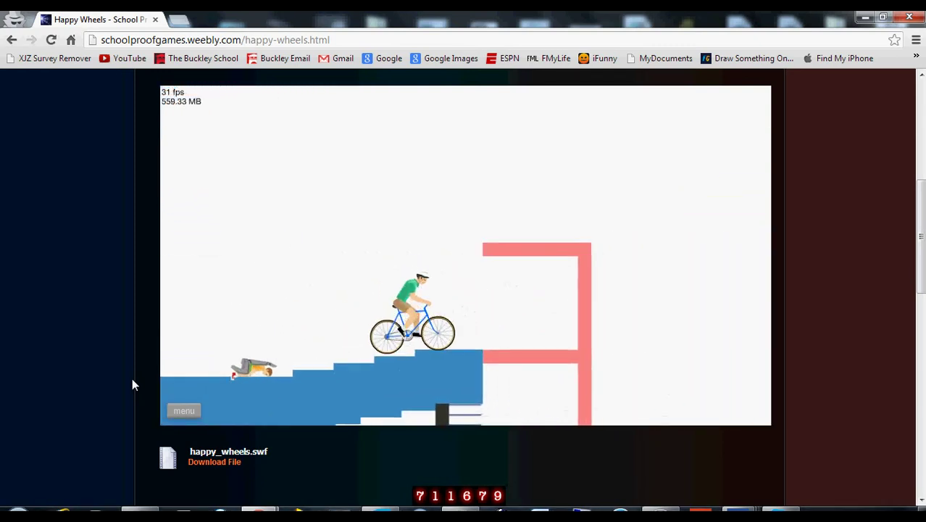
key("Up")
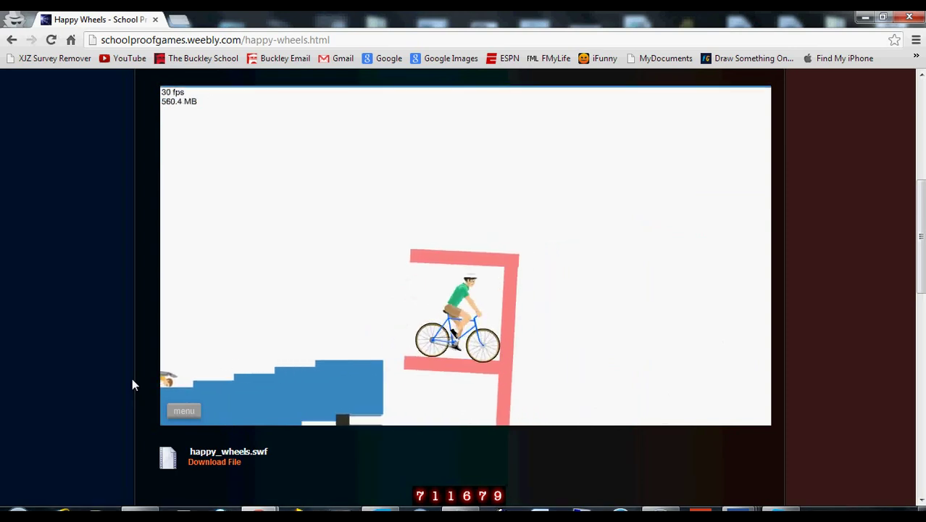
key("Up")
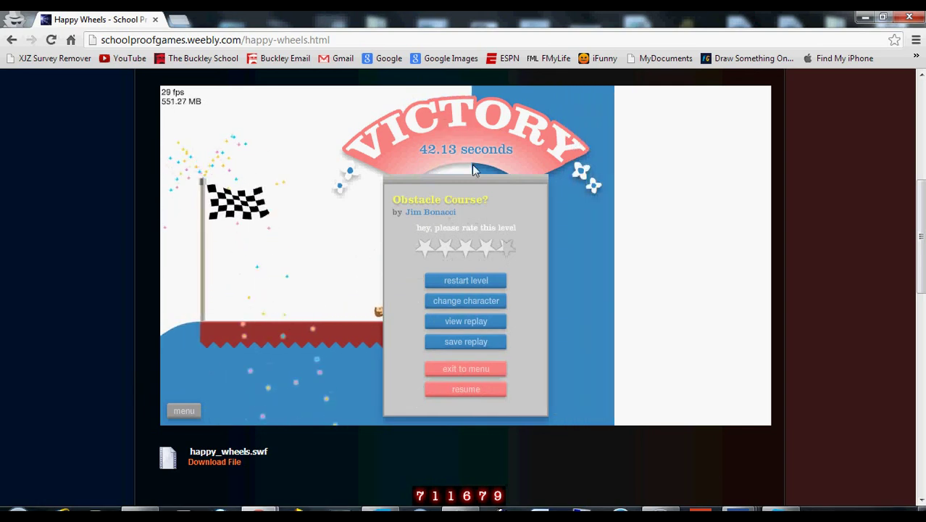
Rate Obstacle Course? one star, dismiss the full-version voting notice, and load a new level.
left_click(422, 251)
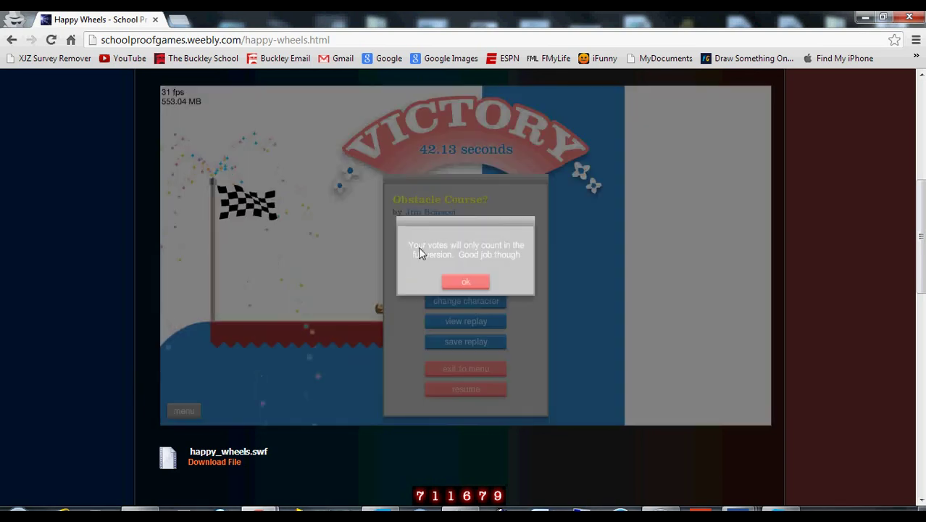
left_click(471, 283)
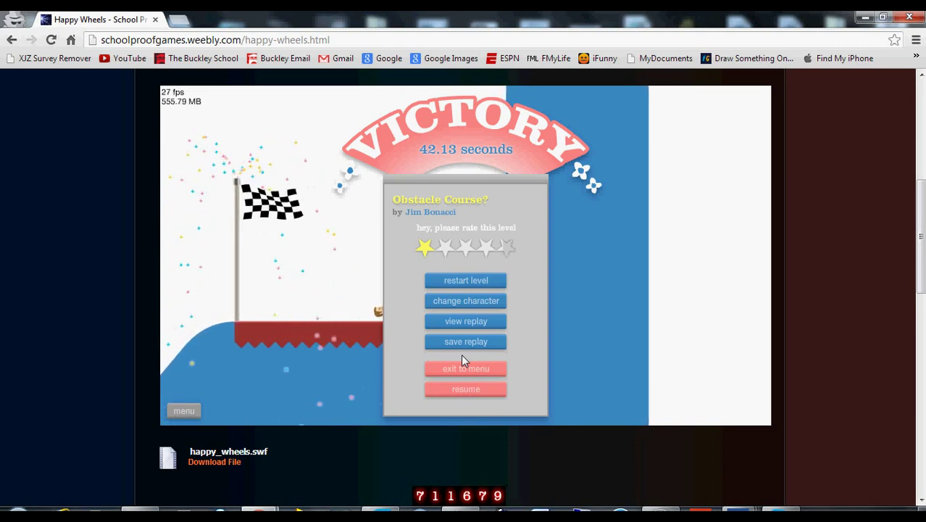
left_click(430, 304)
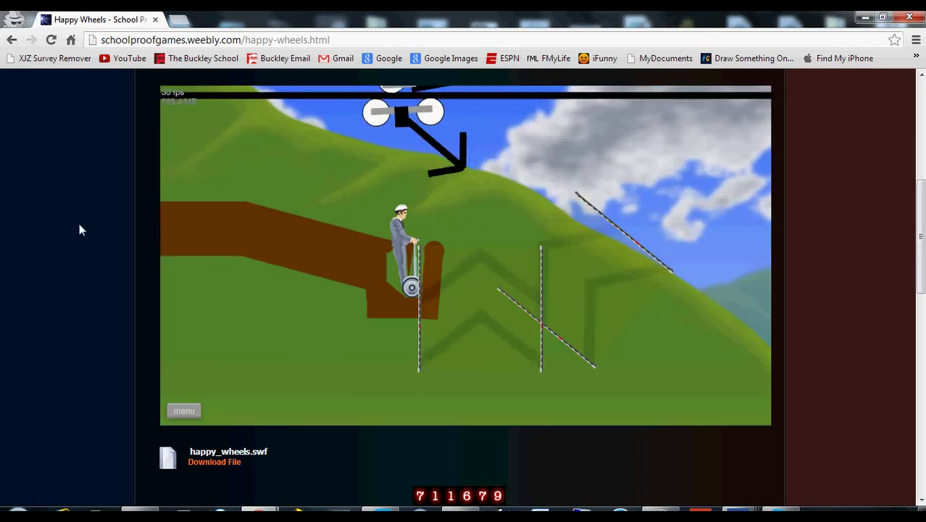